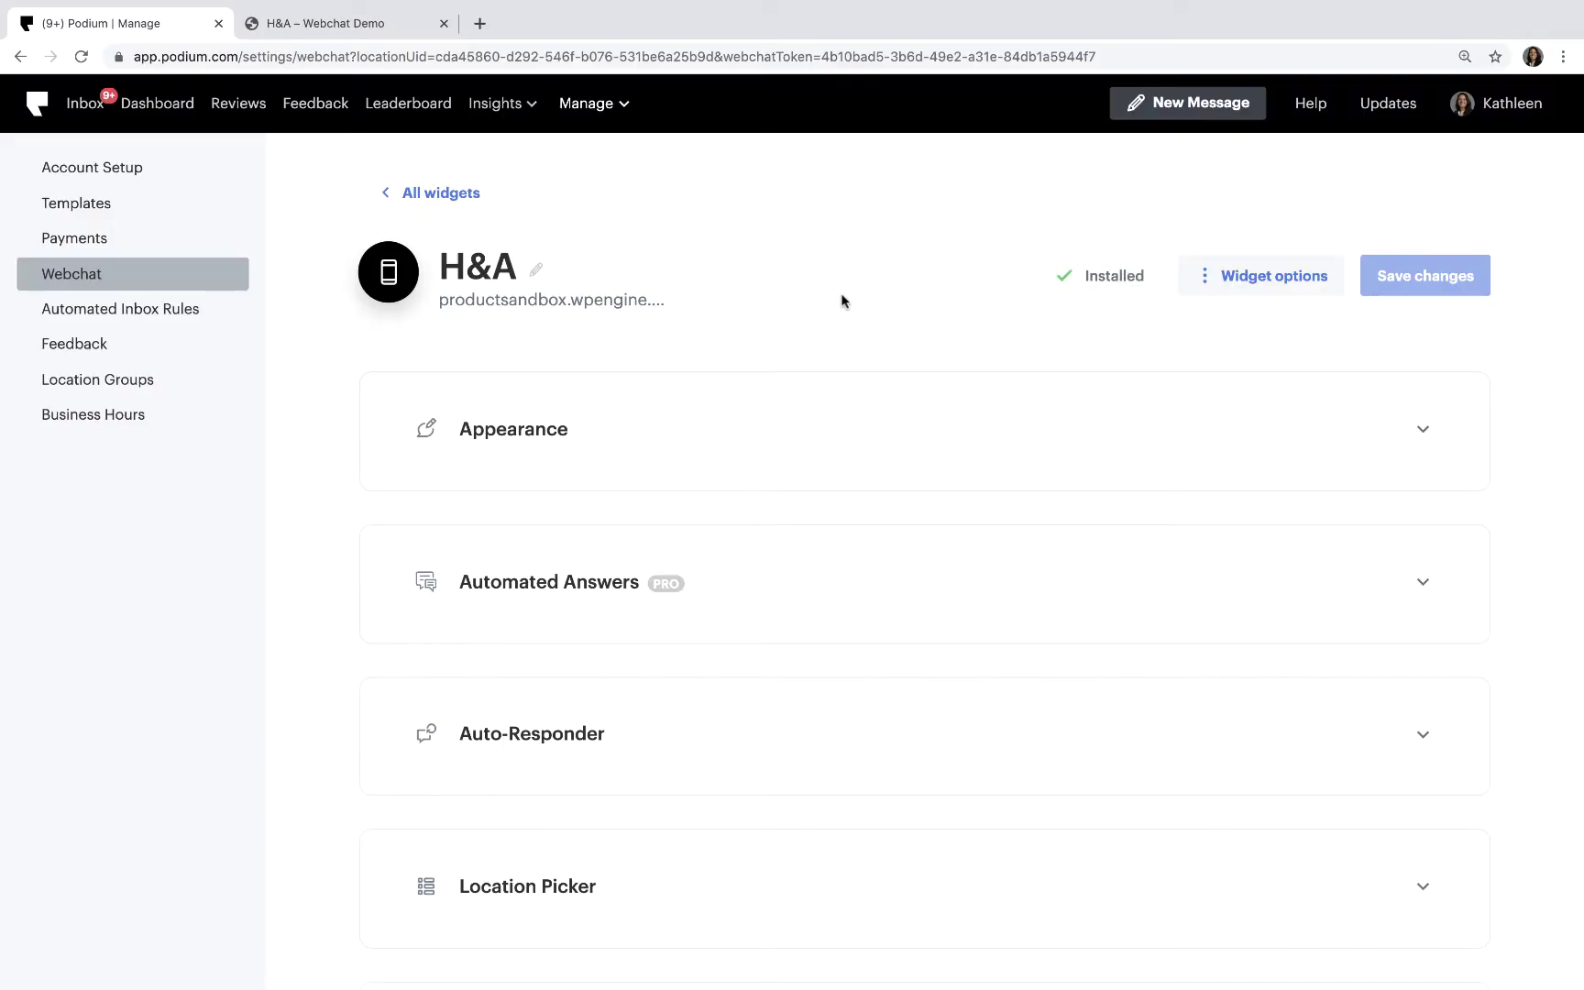
left_click(1346, 583)
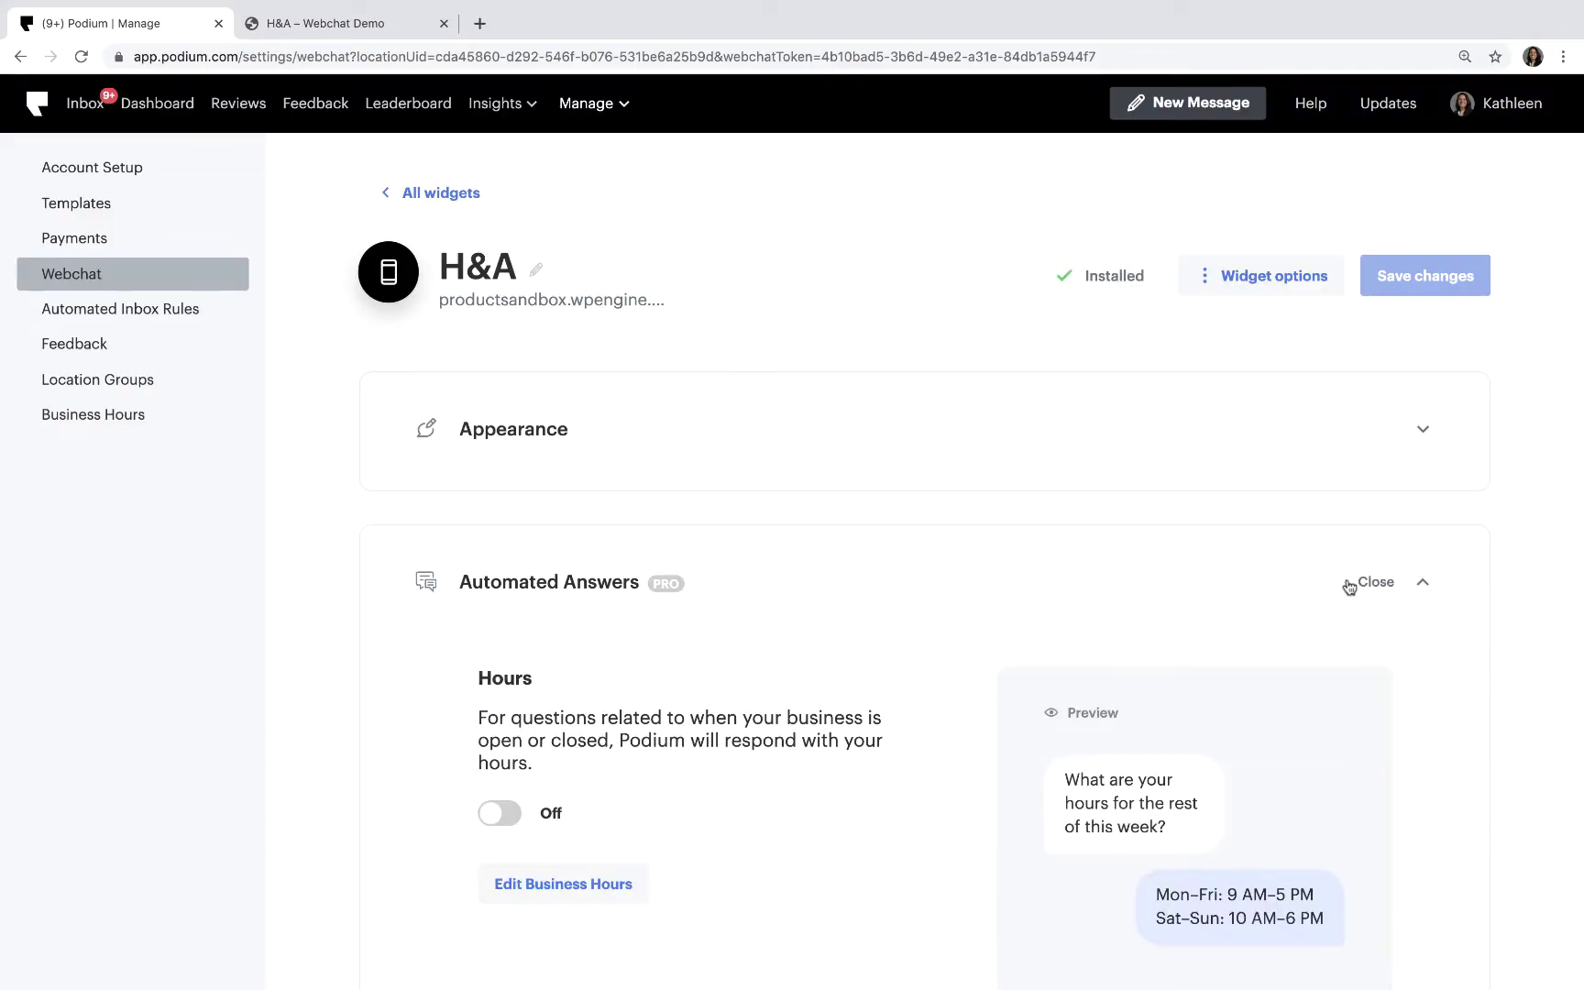
scroll(1347, 585, "down", 3)
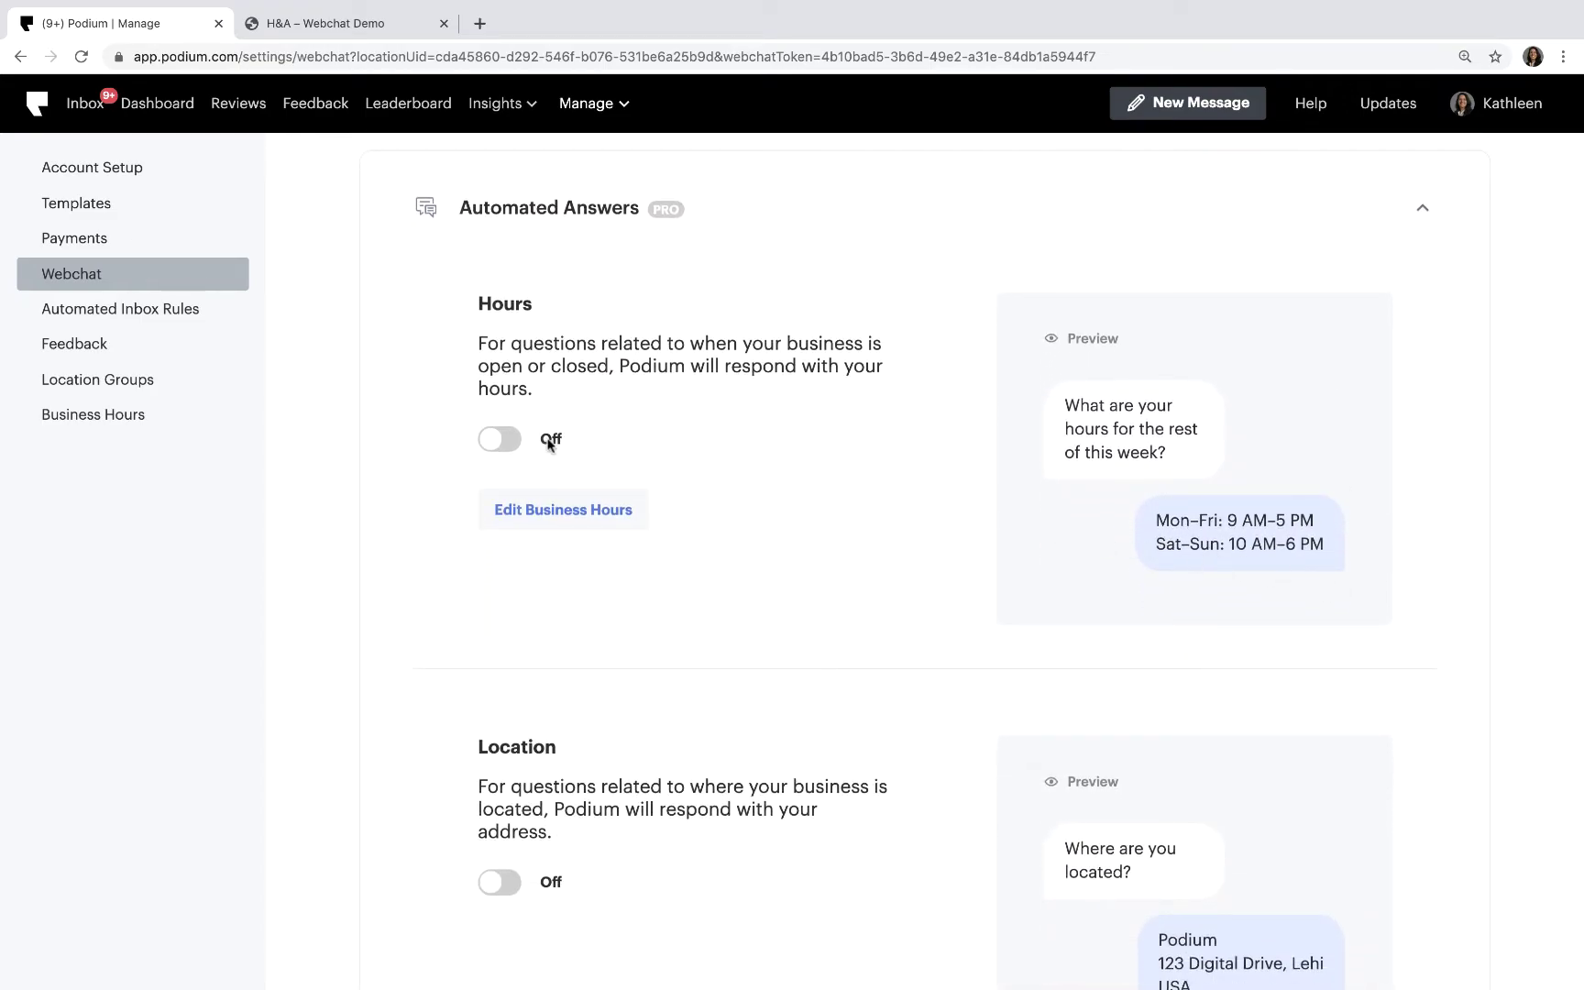
left_click(500, 440)
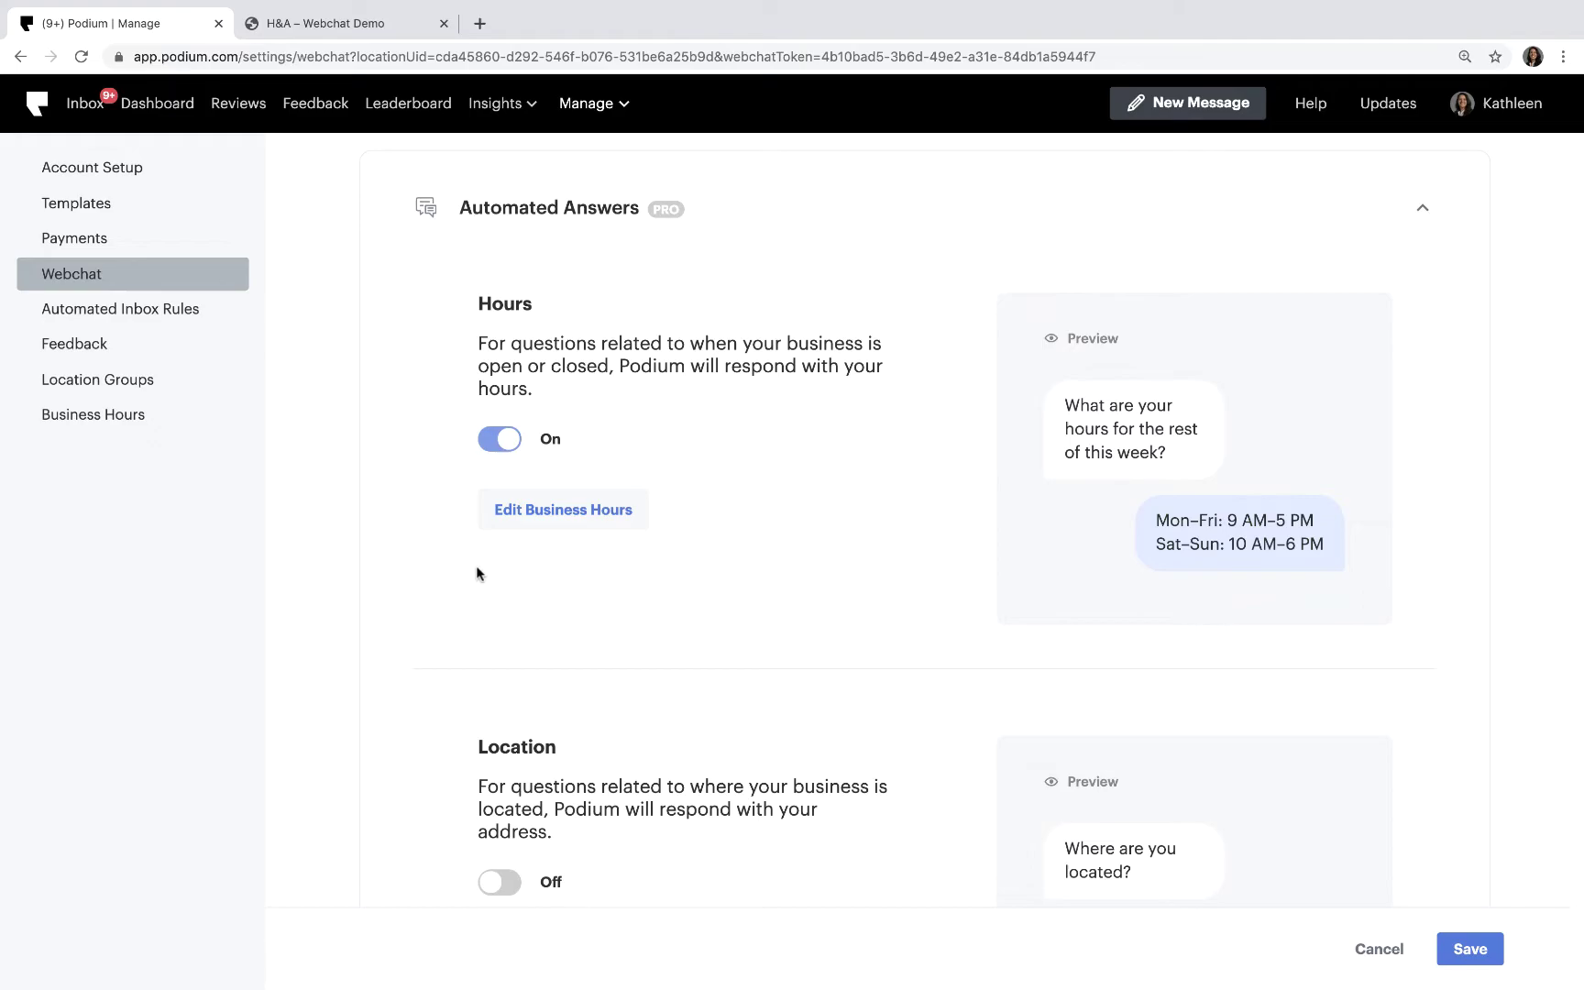
left_click(496, 878)
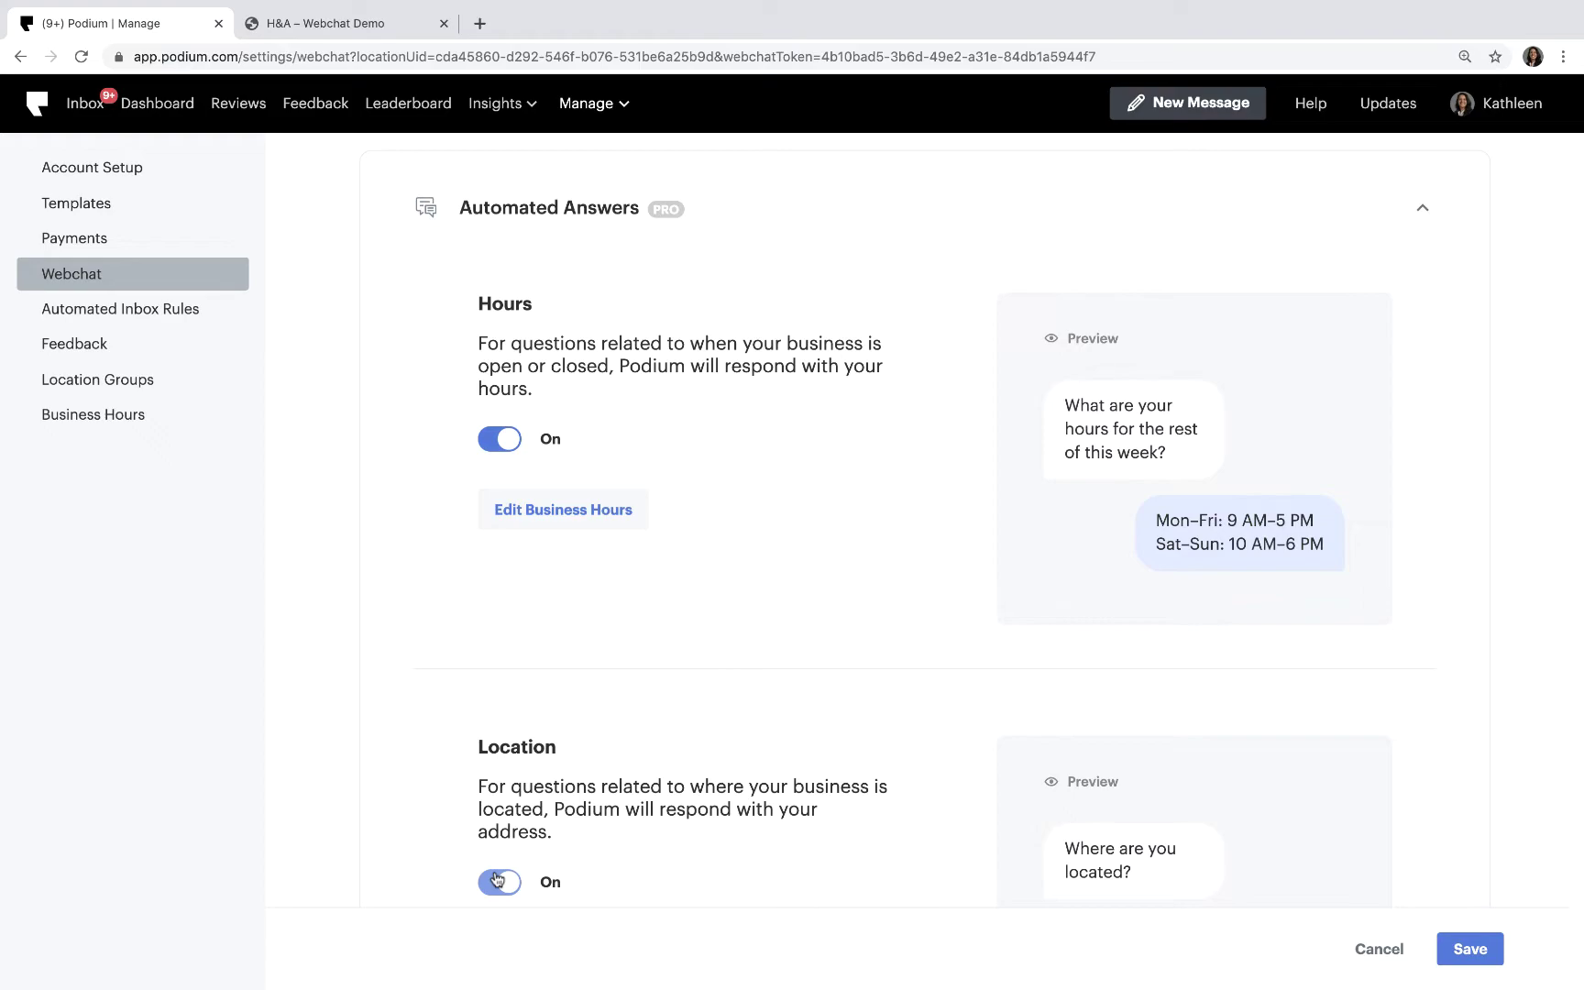
scroll(497, 878, "down", 3)
scroll(497, 877, "down", 3)
scroll(497, 878, "down", 3)
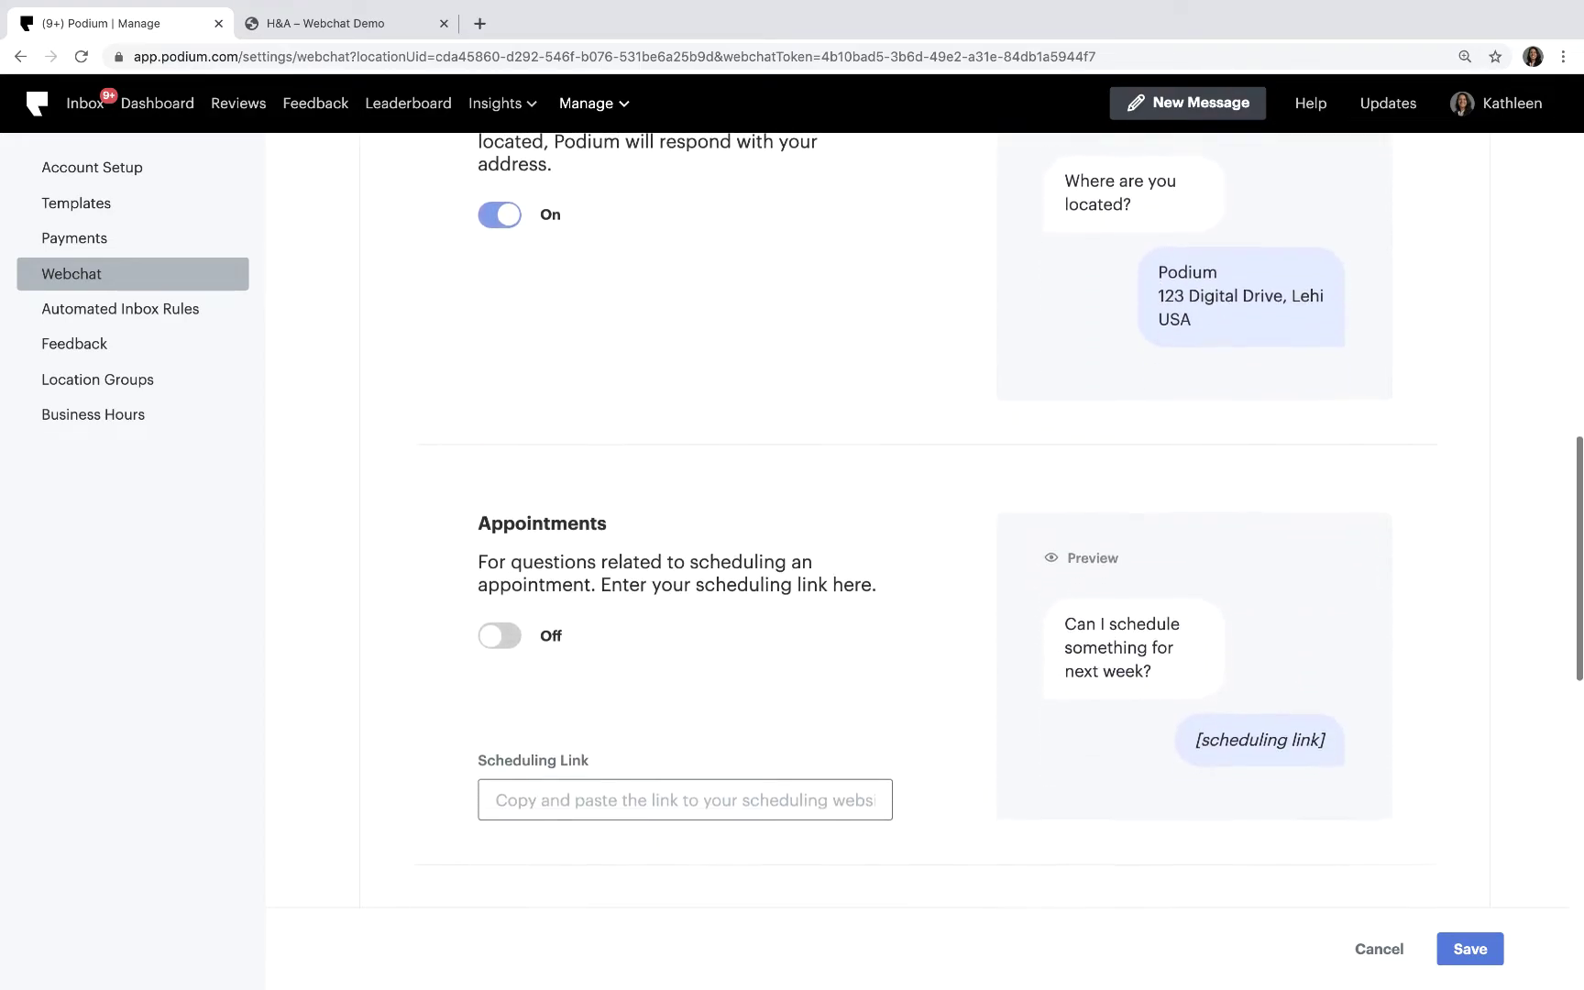
scroll(496, 879, "down", 3)
scroll(496, 878, "down", 3)
scroll(497, 877, "down", 2)
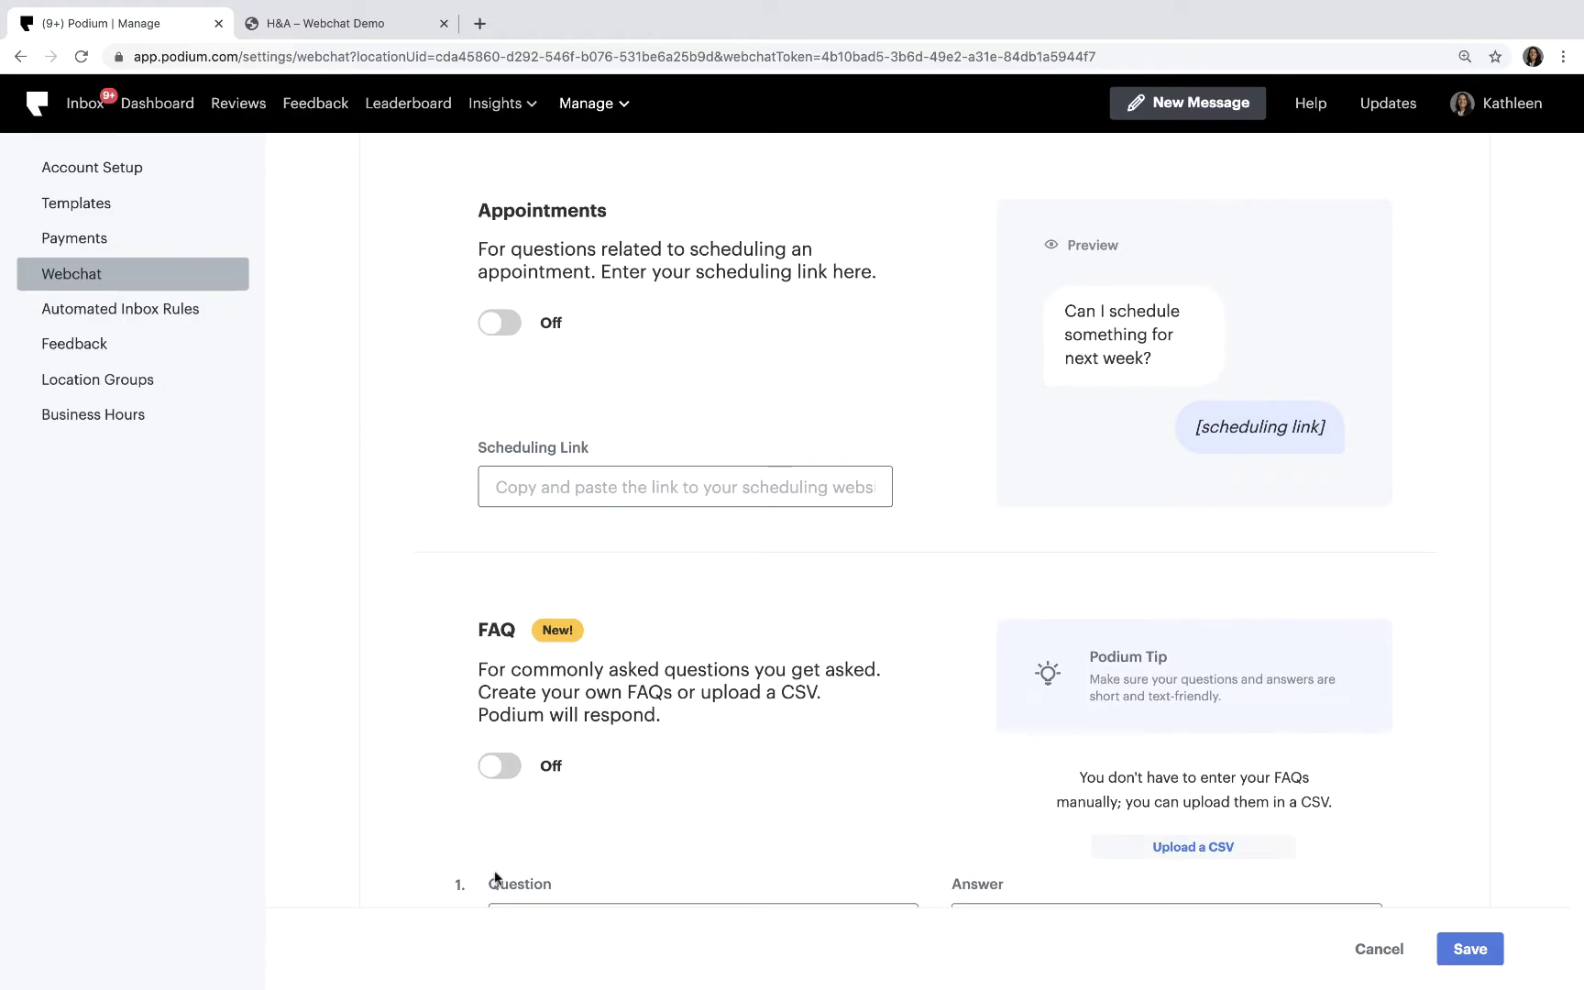
left_click(501, 325)
left_click(521, 484)
type("https://calendly.com/h-a/30min")
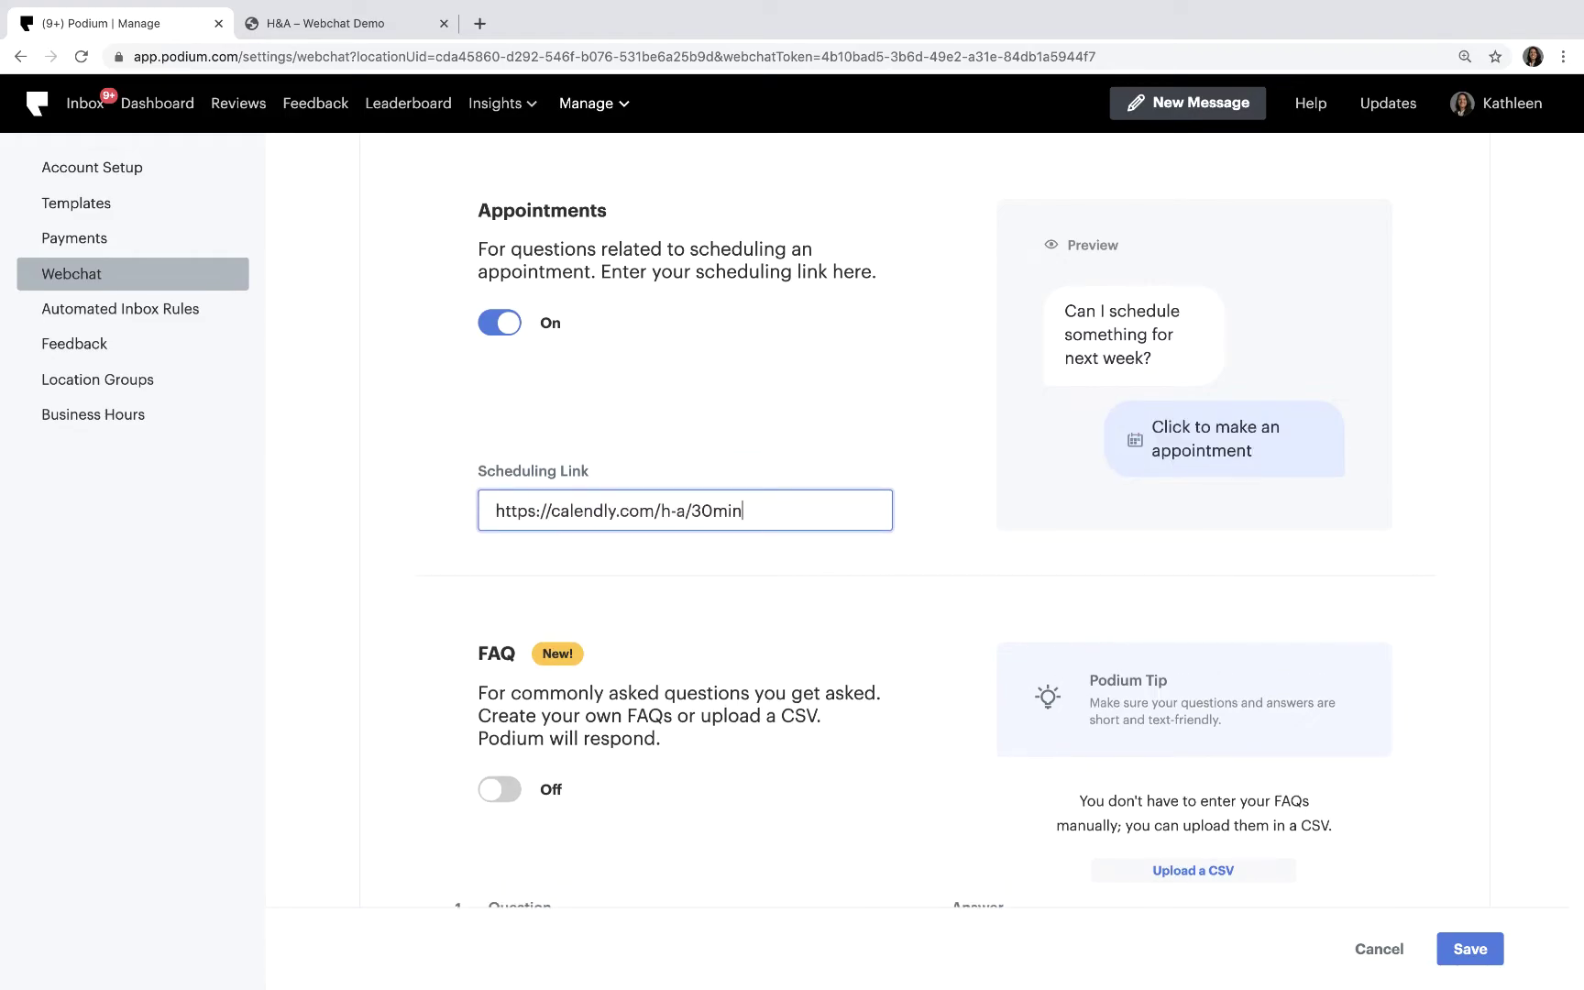
scroll(693, 557, "down", 3)
scroll(693, 557, "down", 3)
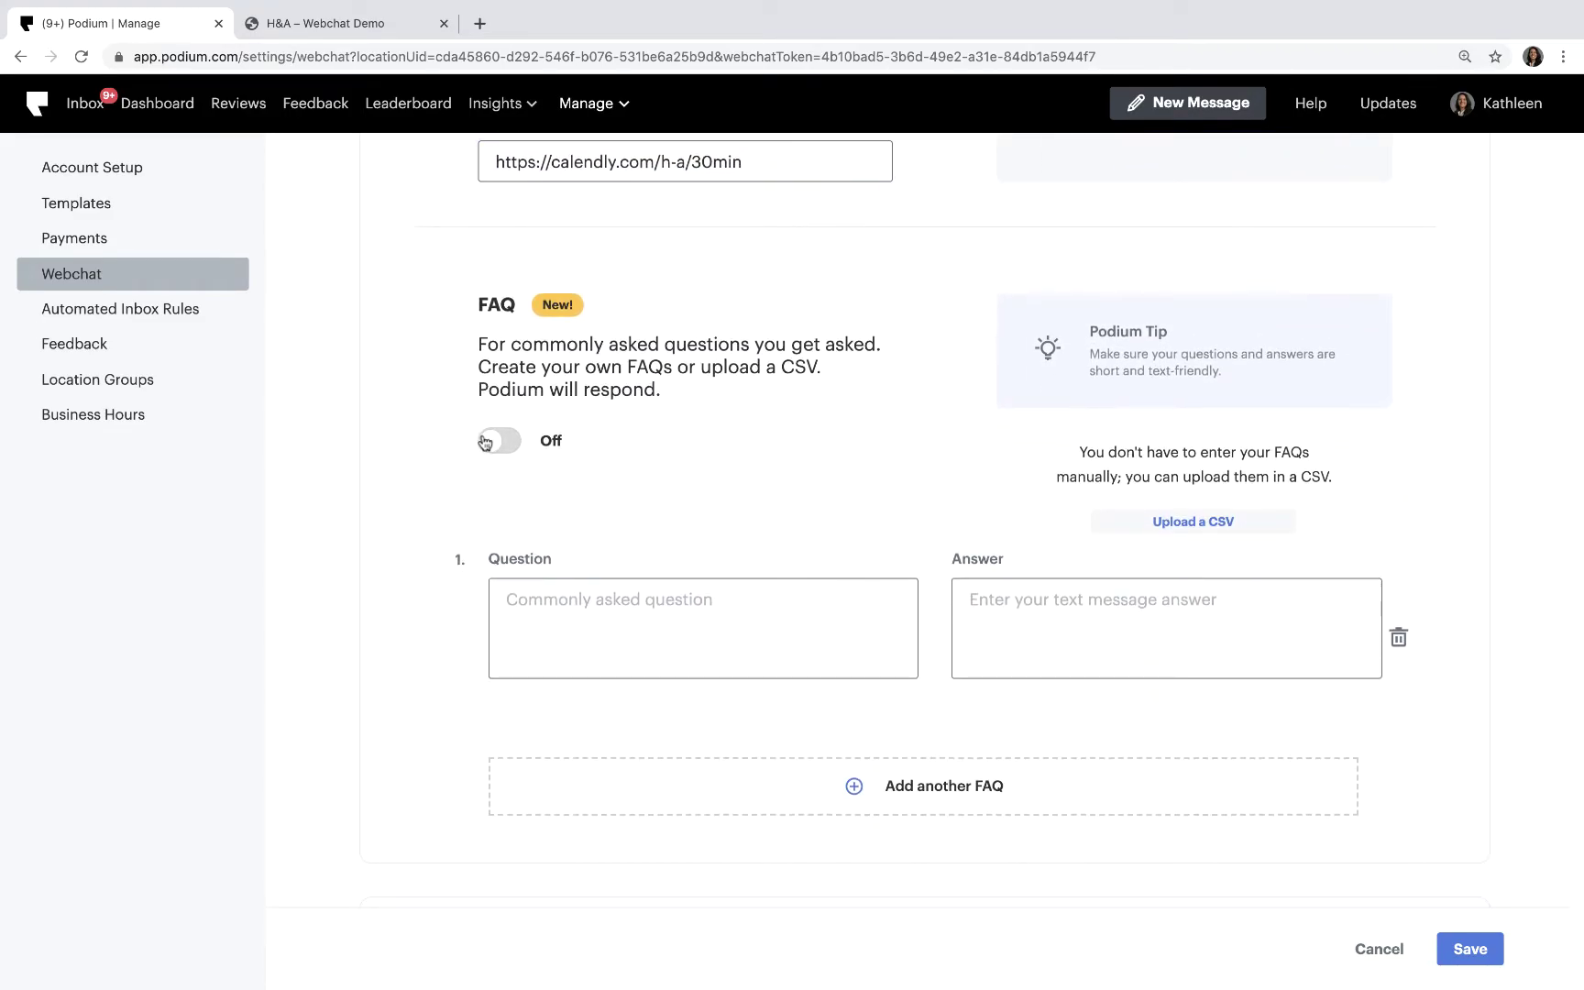
Enable FAQ and add the payment-methods question, answered with credit, debit cards and bank transfers
left_click(486, 442)
left_click(524, 597)
type("What payment methods do you accept?")
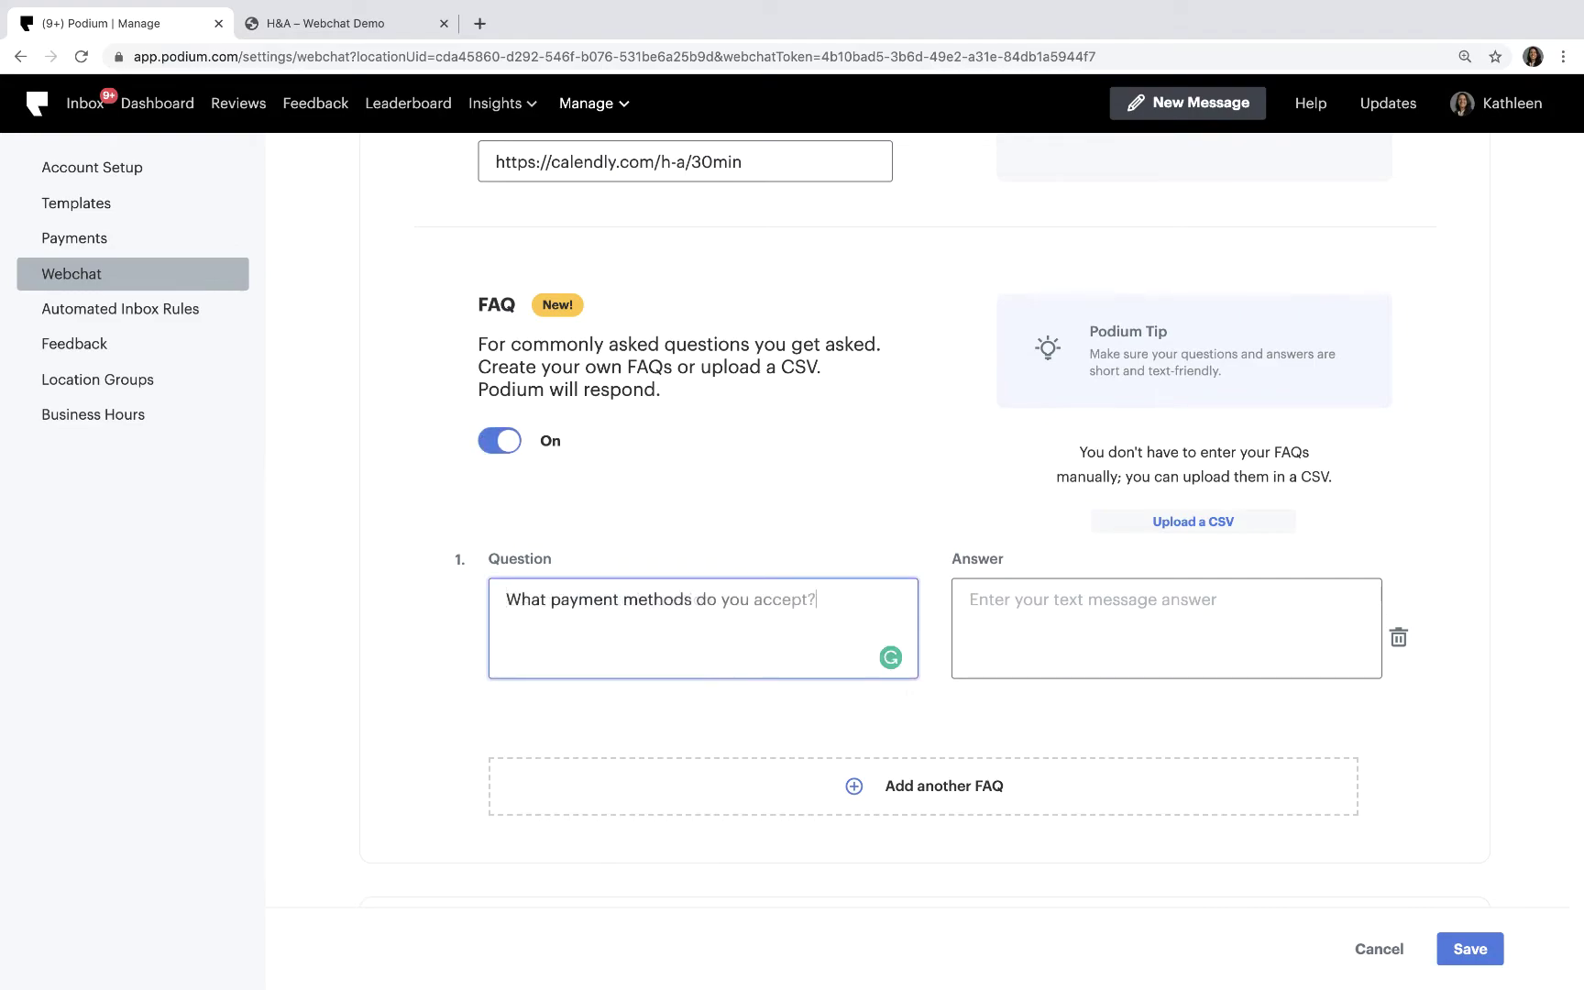
key("Tab")
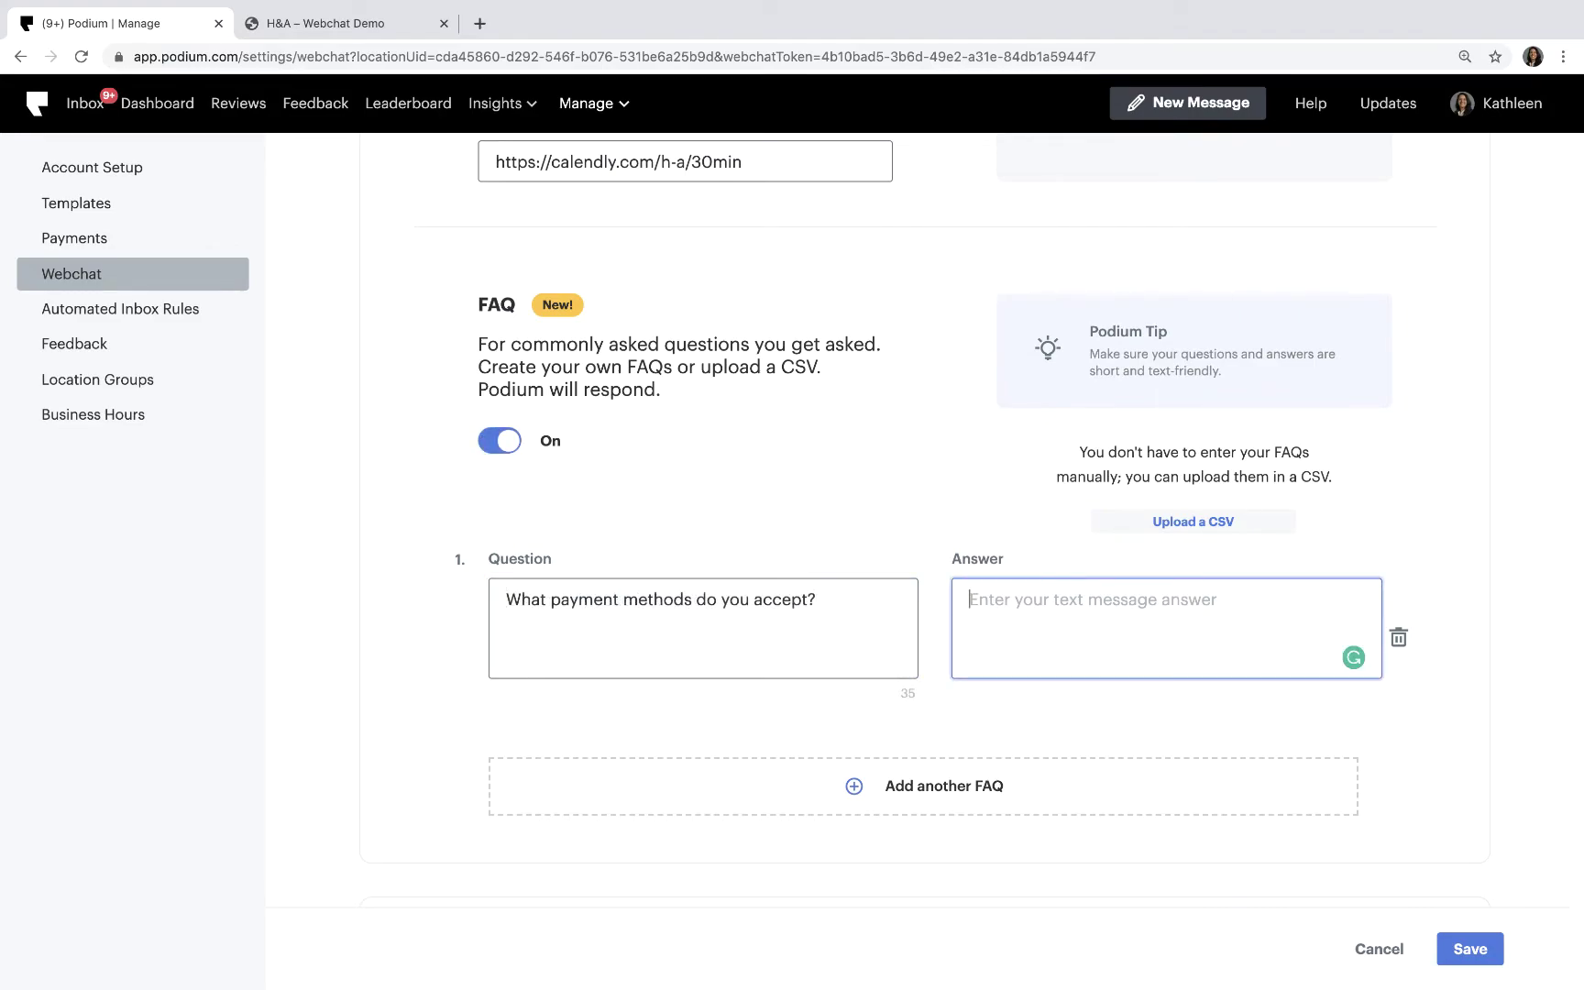
type("All major credit and debit cards and bank transfers.")
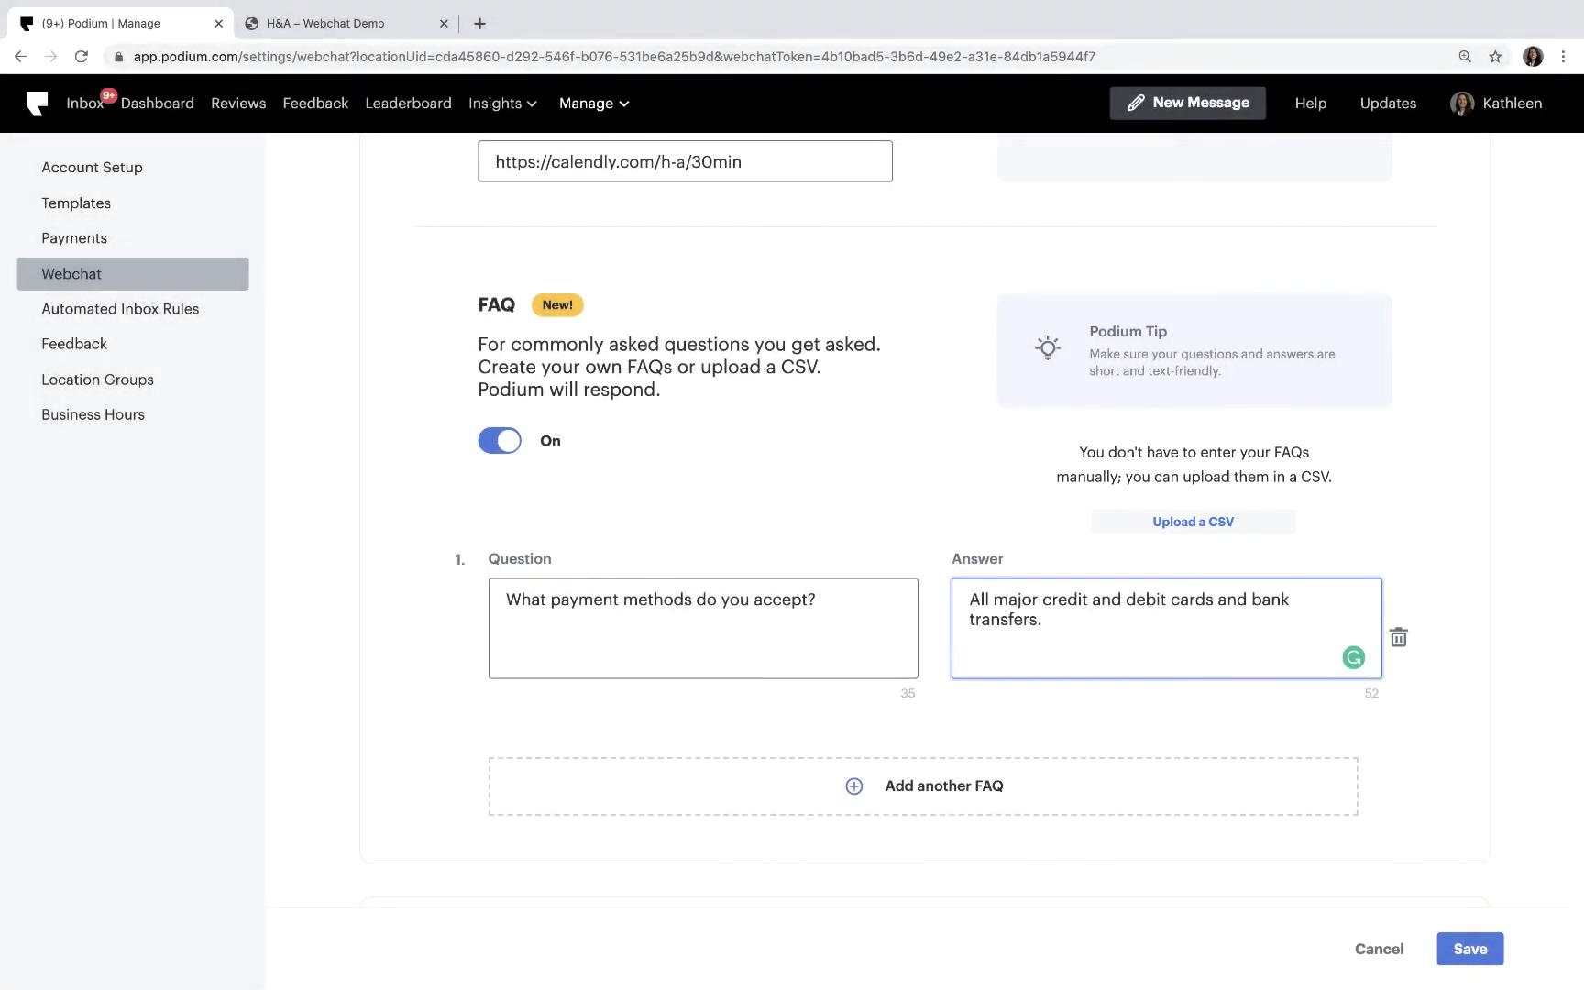
scroll(1069, 644, "down", 3)
scroll(1070, 645, "down", 3)
scroll(1069, 644, "down", 2)
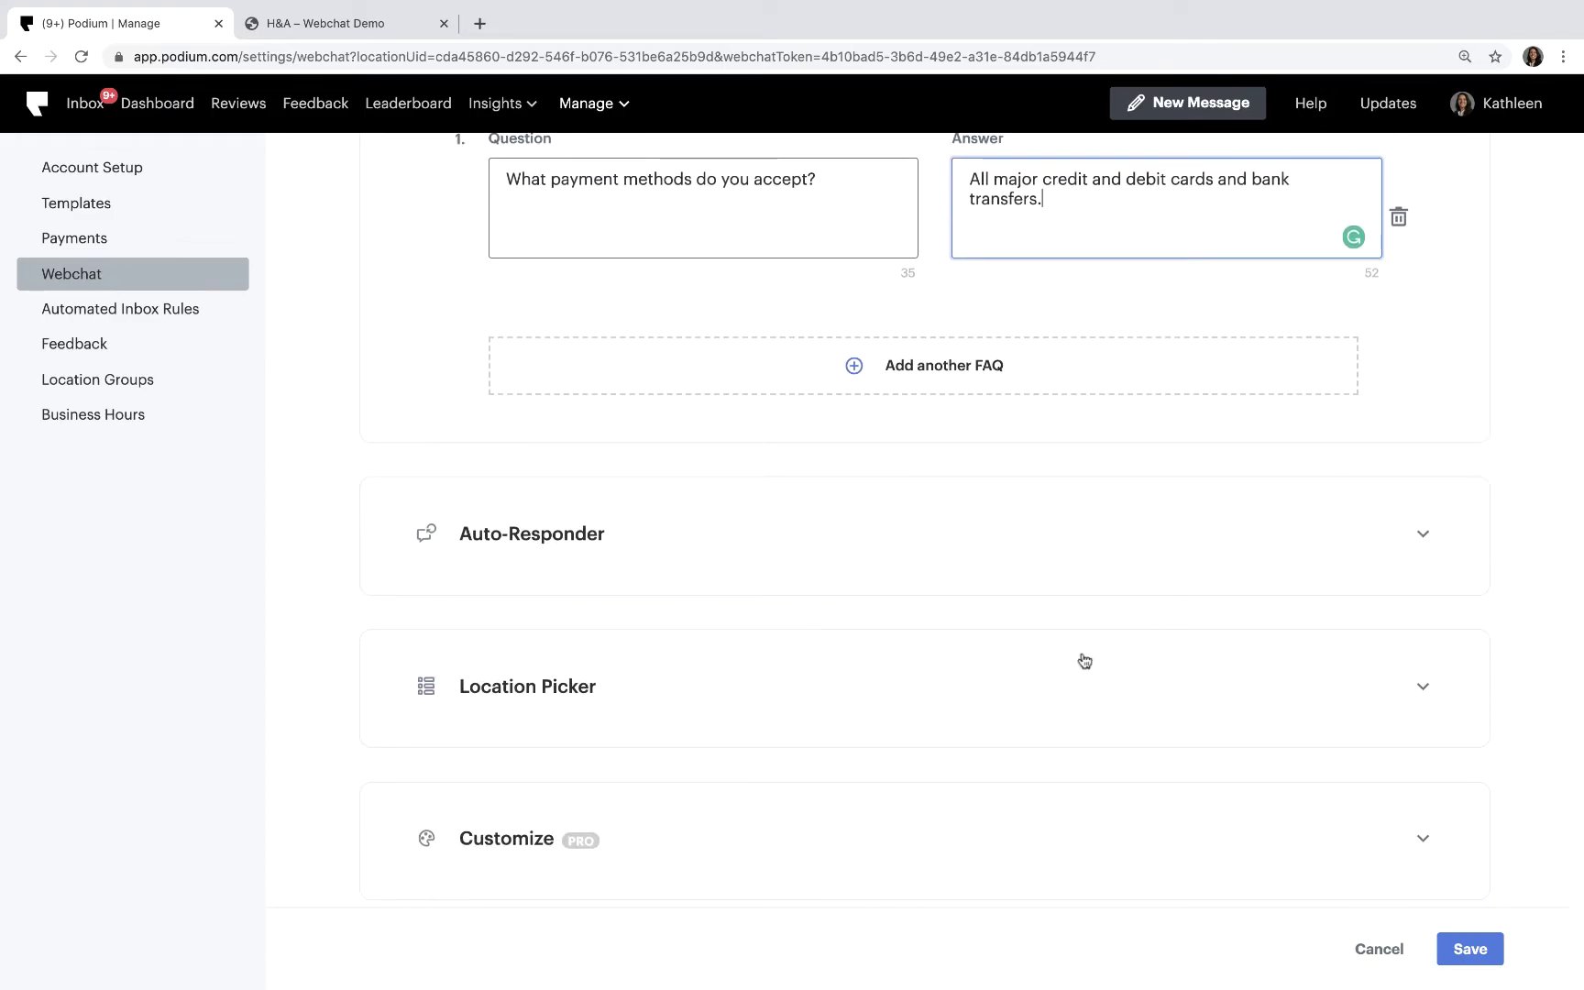
Replace the Customize intro message with 'We'll be texting you for your convenience.'
left_click(1423, 838)
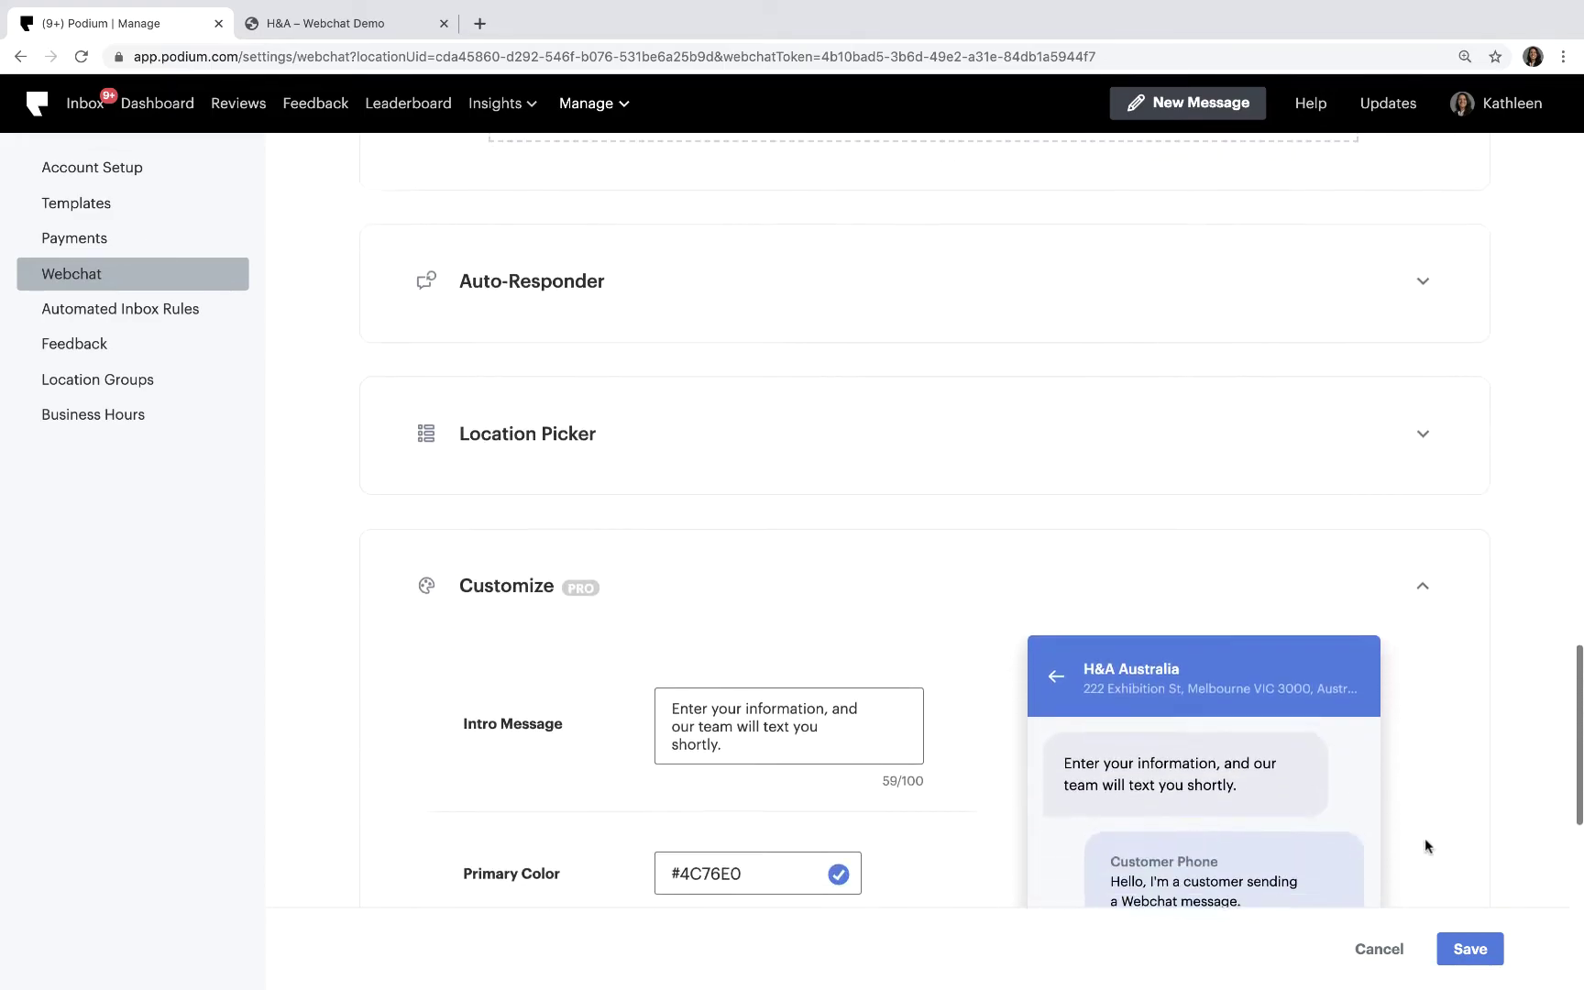
scroll(1425, 838, "down", 3)
scroll(1424, 837, "down", 1)
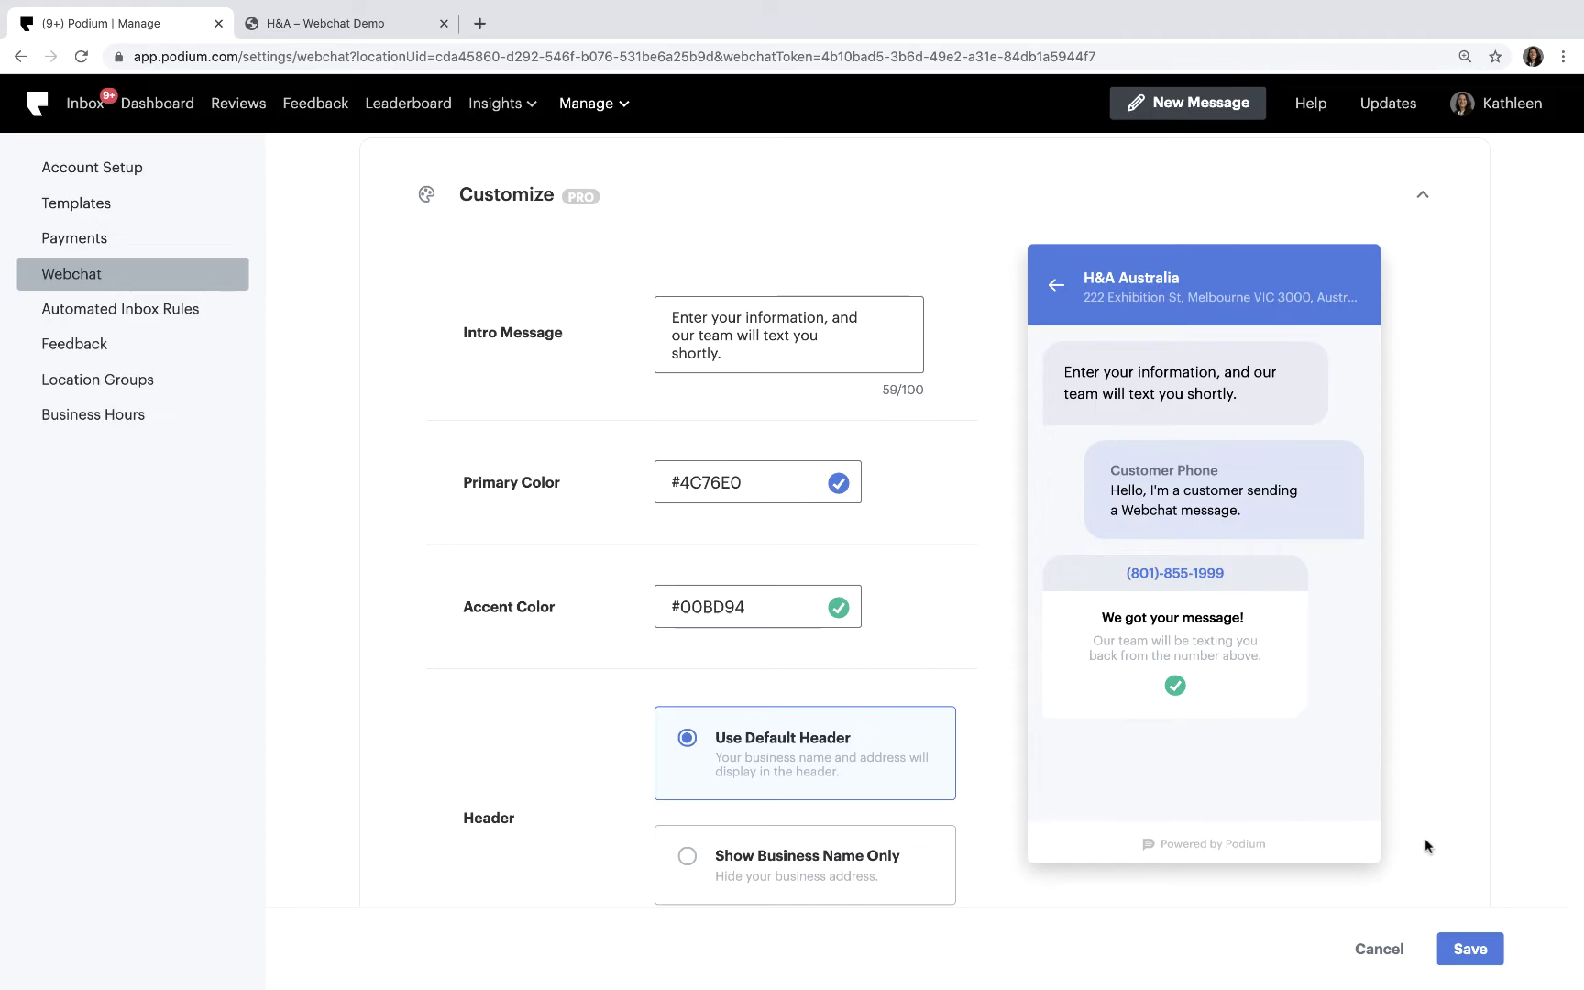
left_click(738, 360)
key("ctrl+a")
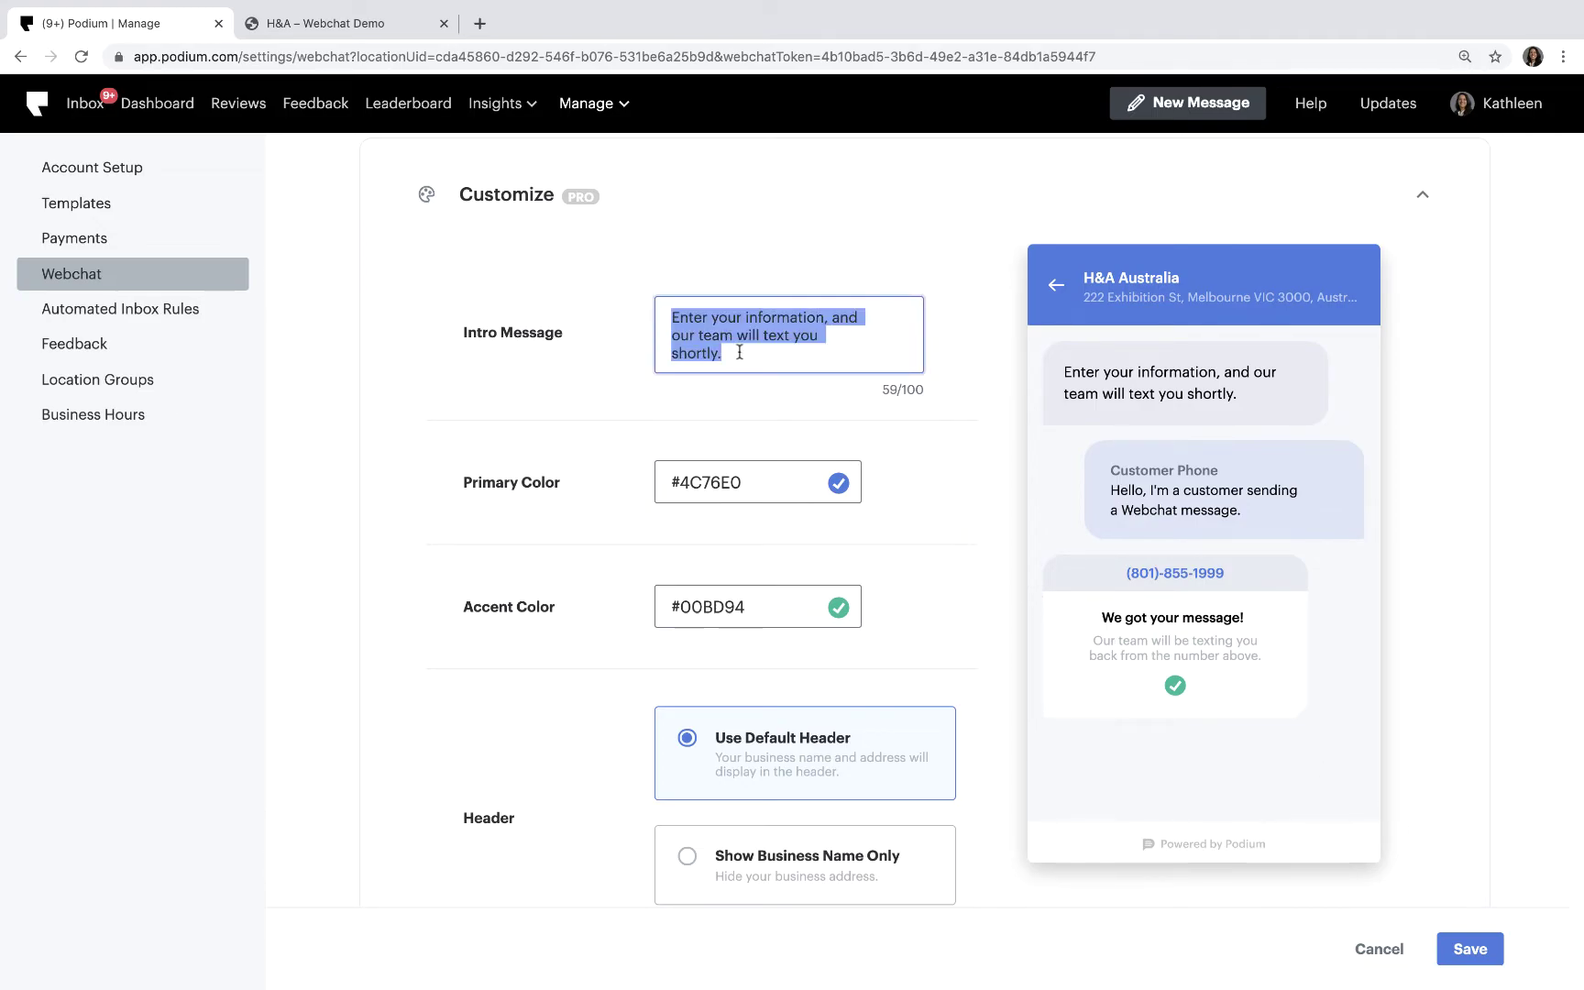
type("We'll be texting you f")
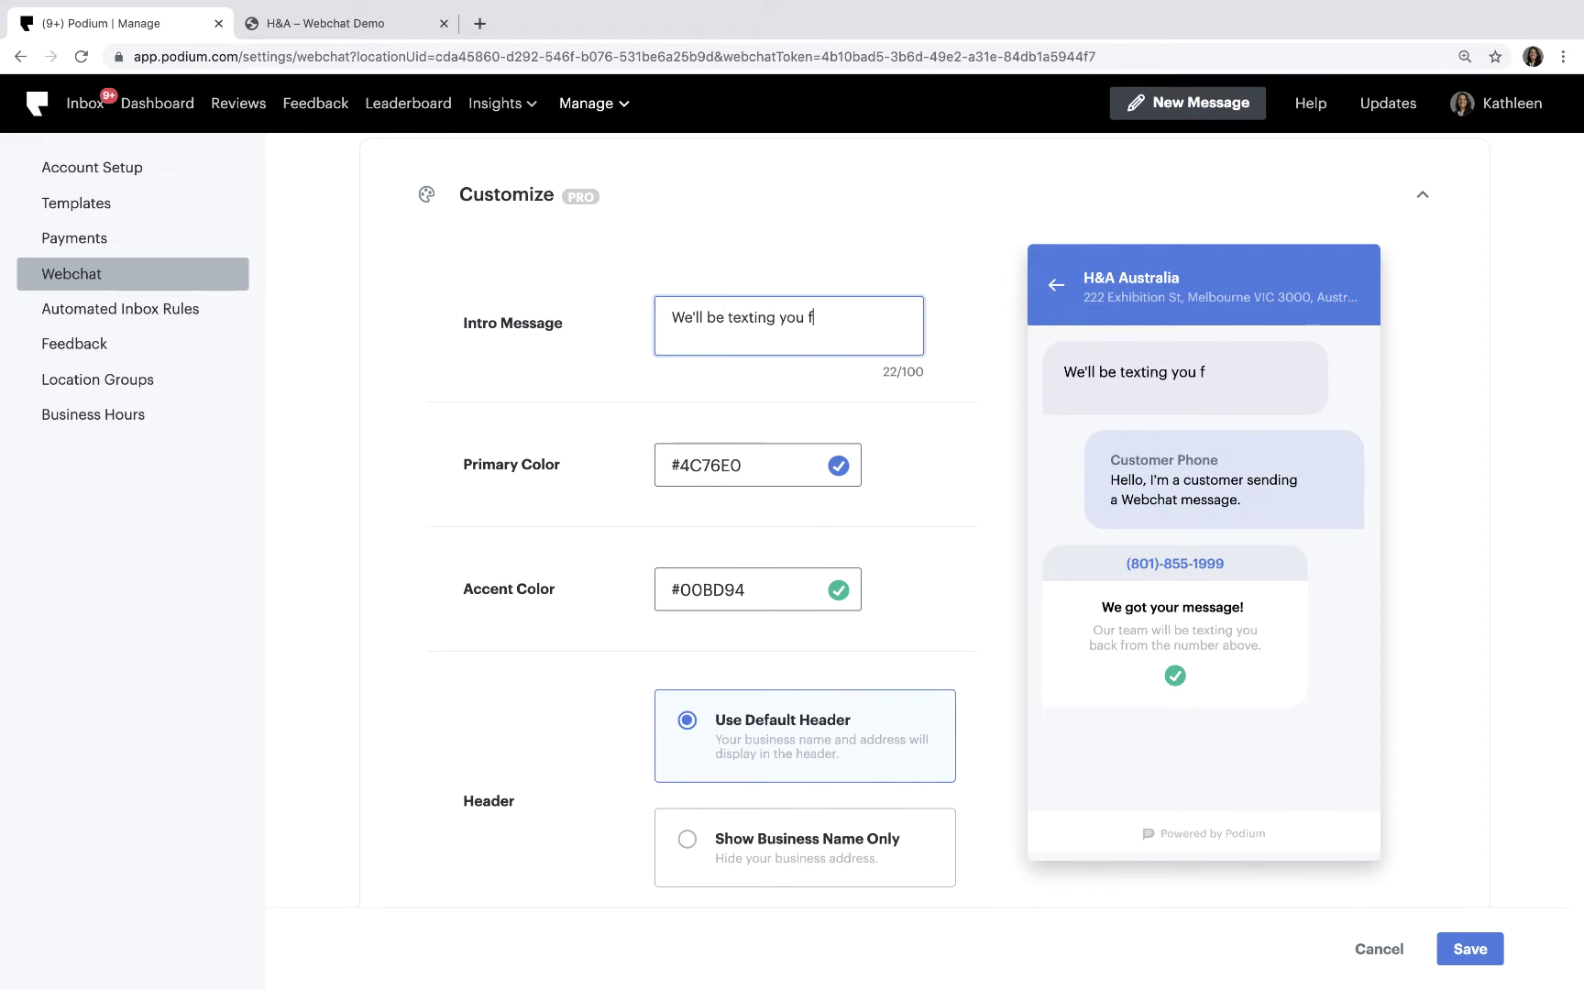
type("or your conve")
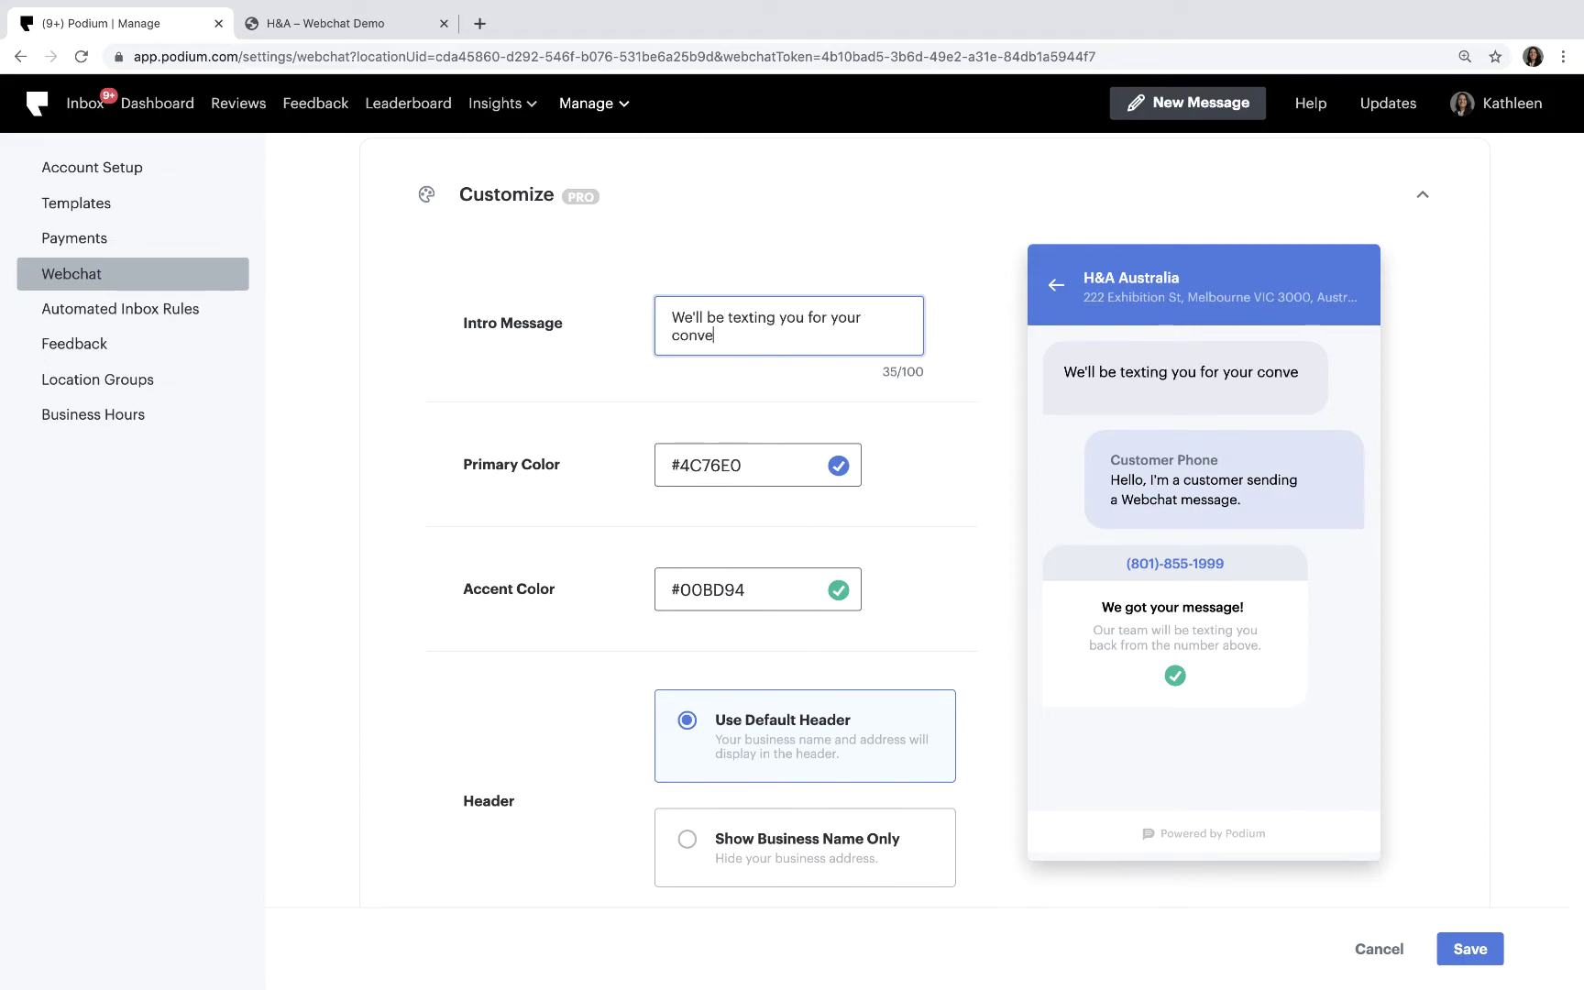
type("nientce.")
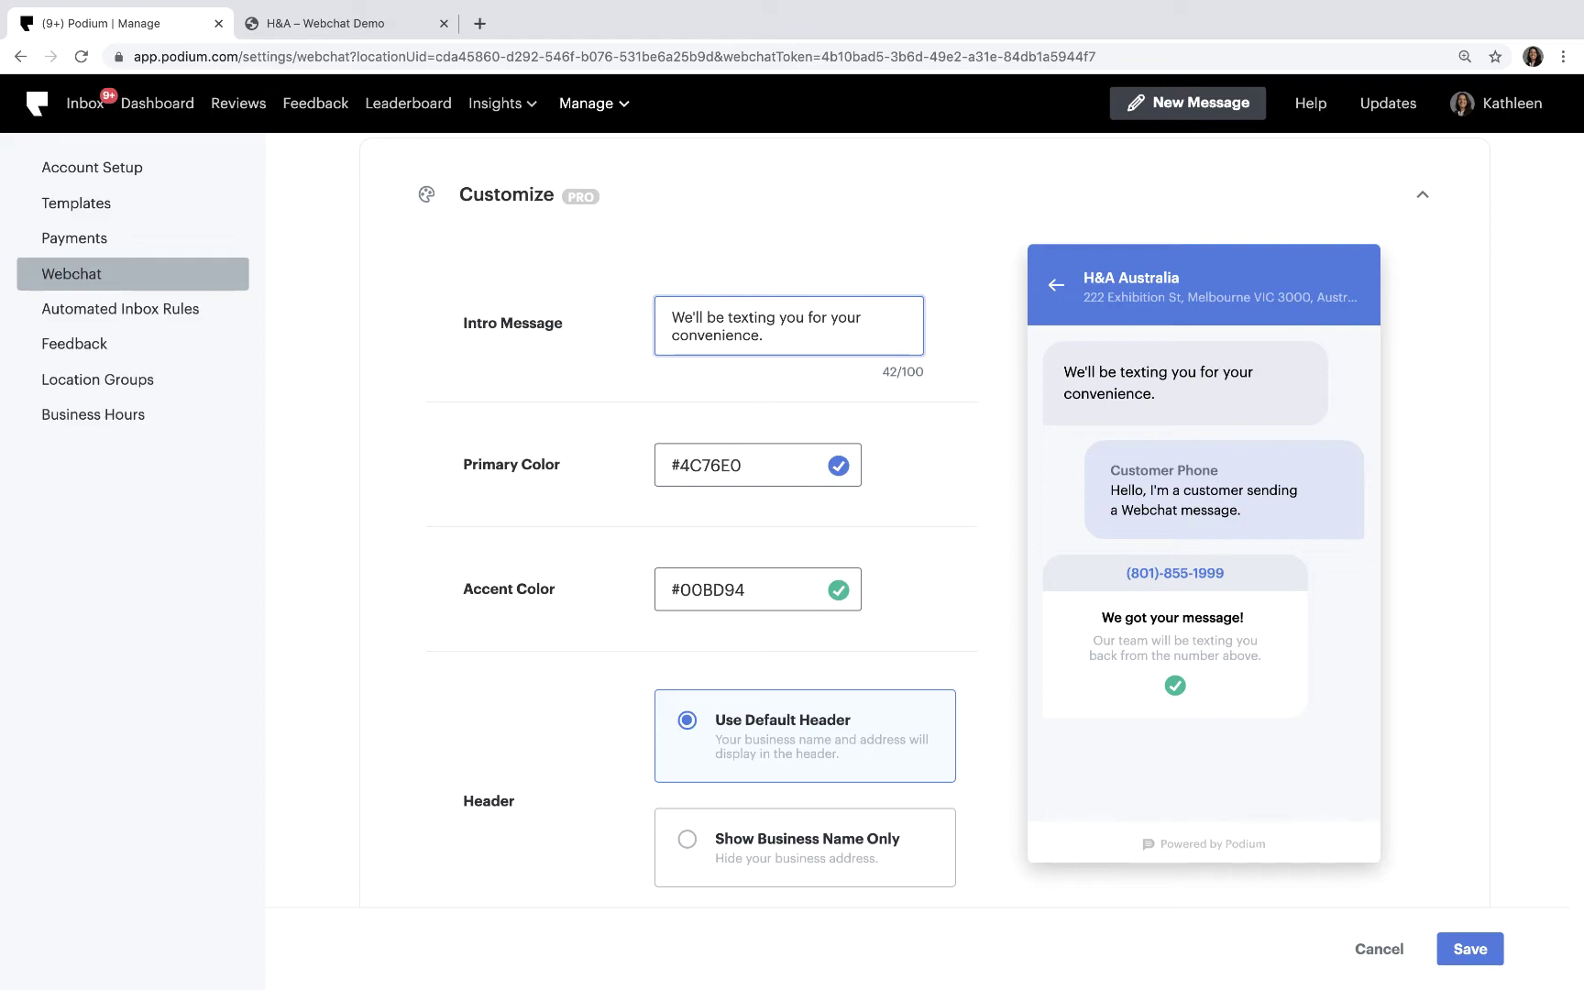
Set the Primary Color field to #000000, confirming pure black in the colour picker
double_click(726, 461)
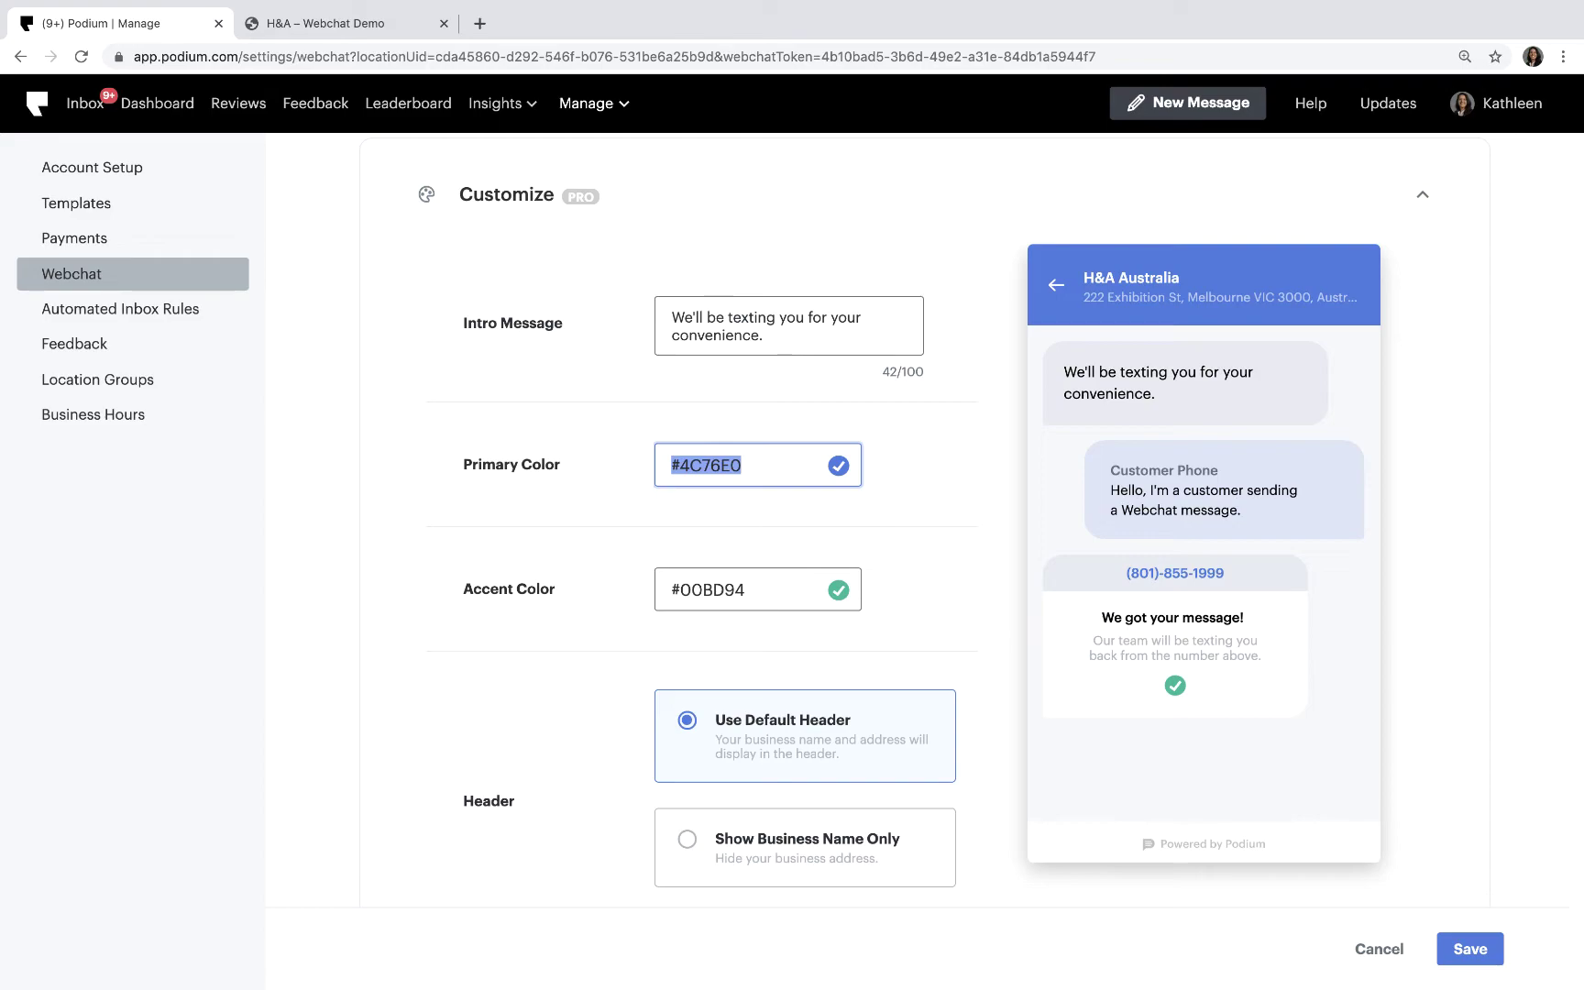
type("#000000")
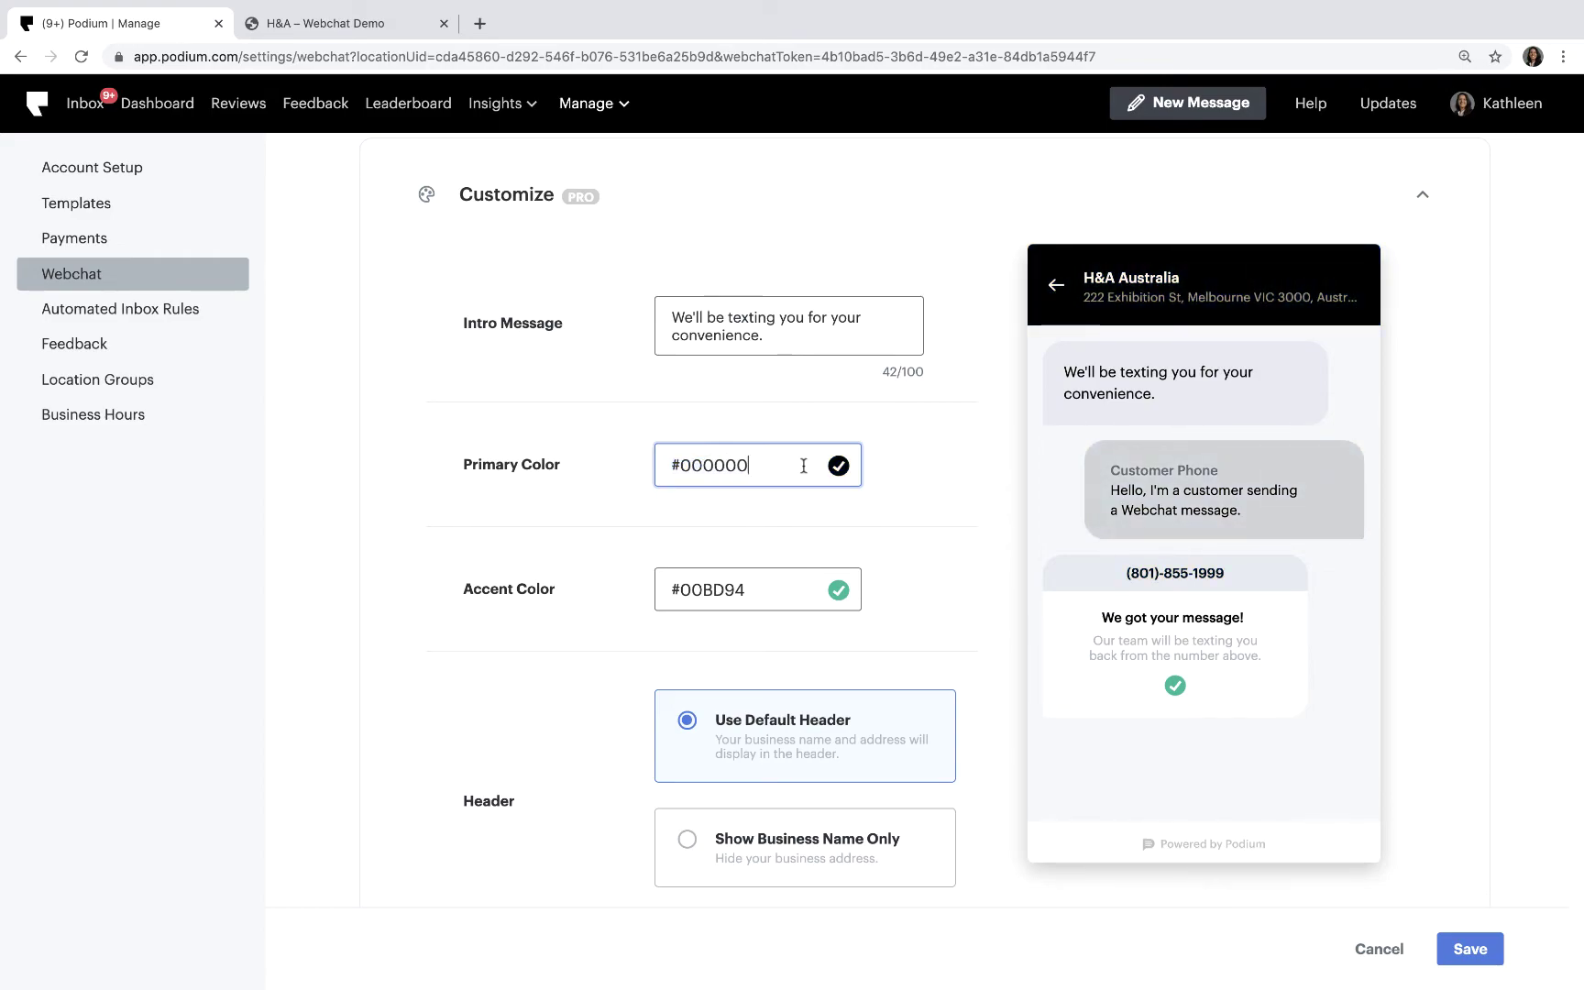
left_click(838, 466)
left_click_drag(676, 353, 656, 370)
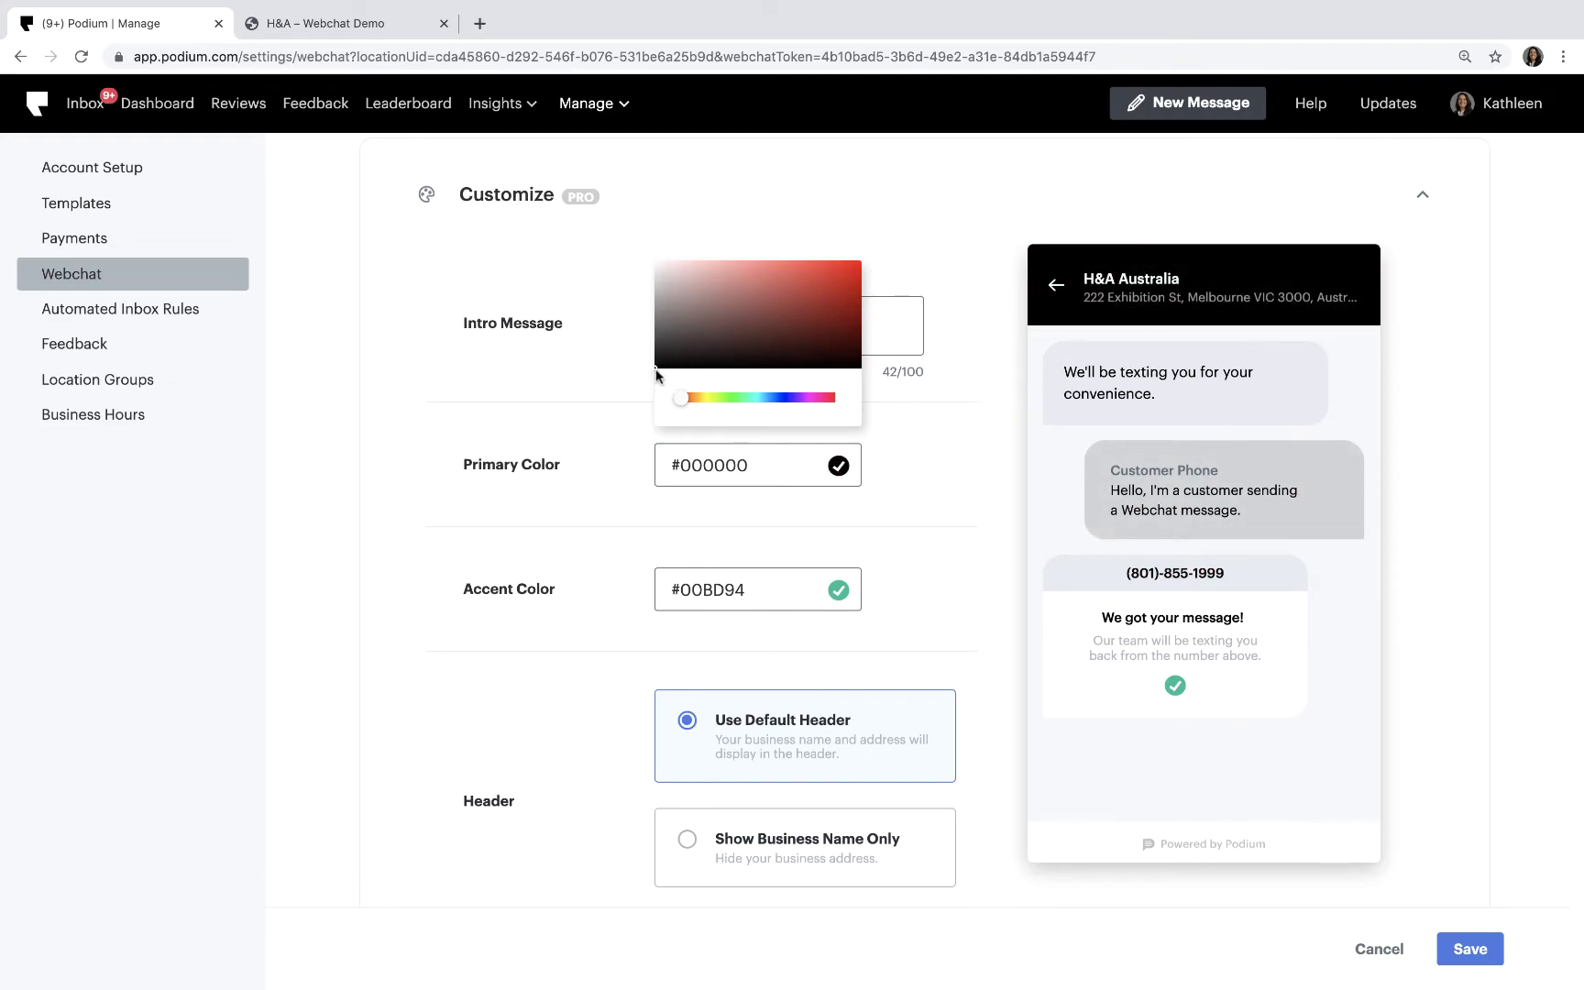
left_click(884, 476)
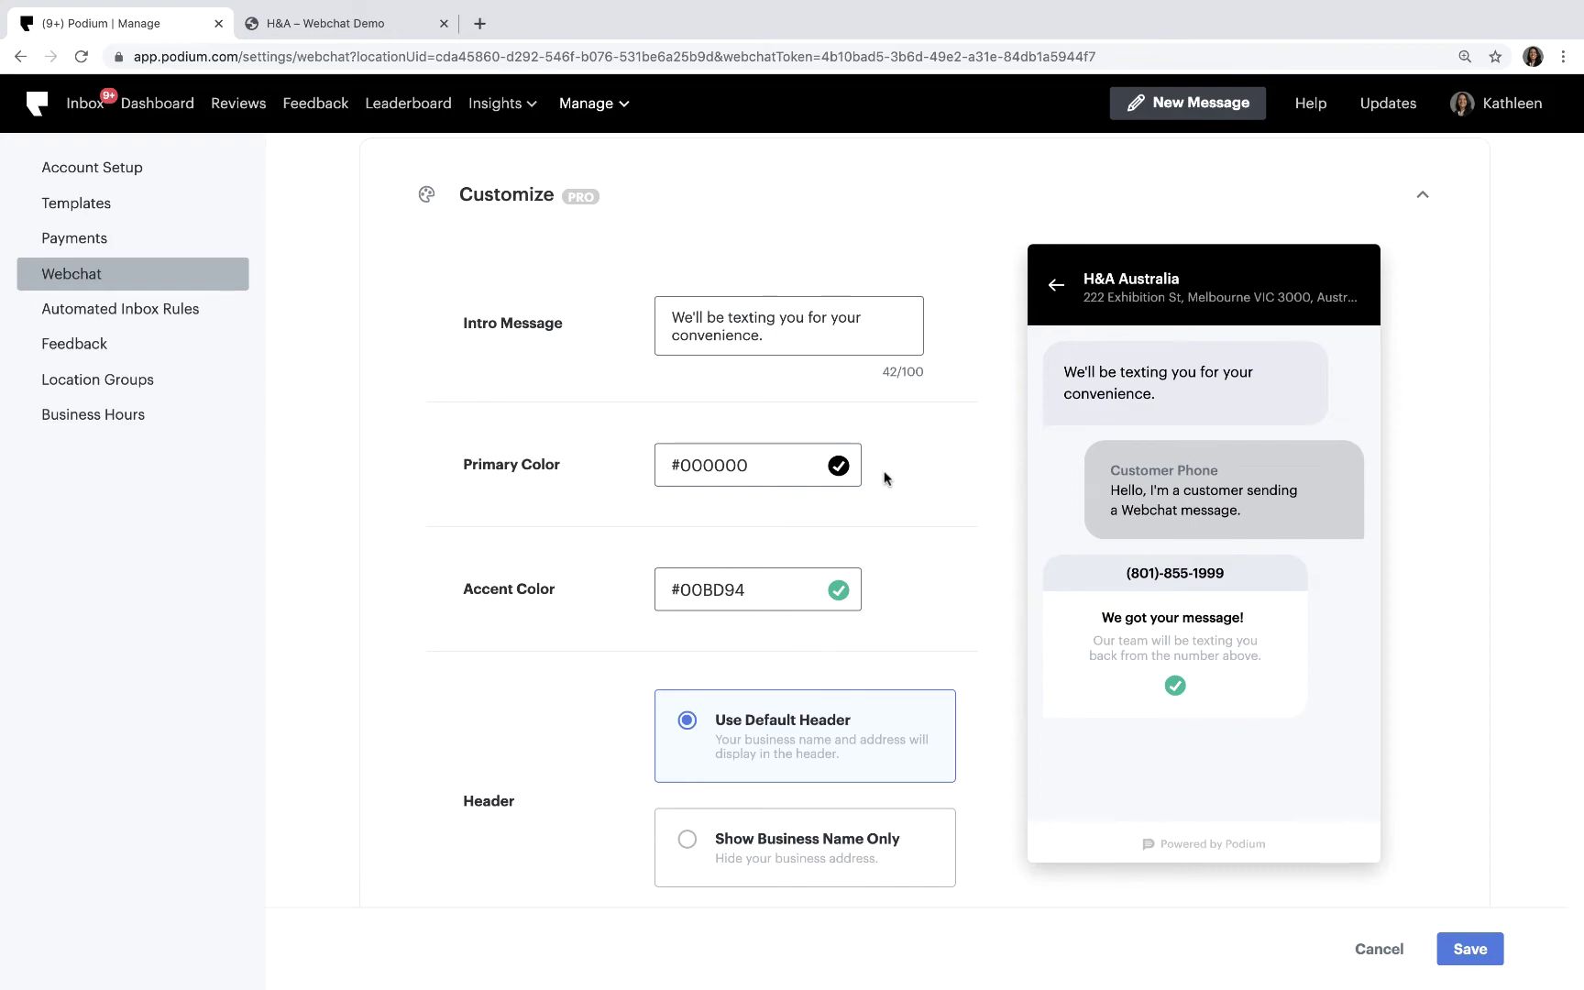
Choose 'Show Business Name Only' for the header and switch to the H&A Webchat Demo site
left_click(851, 851)
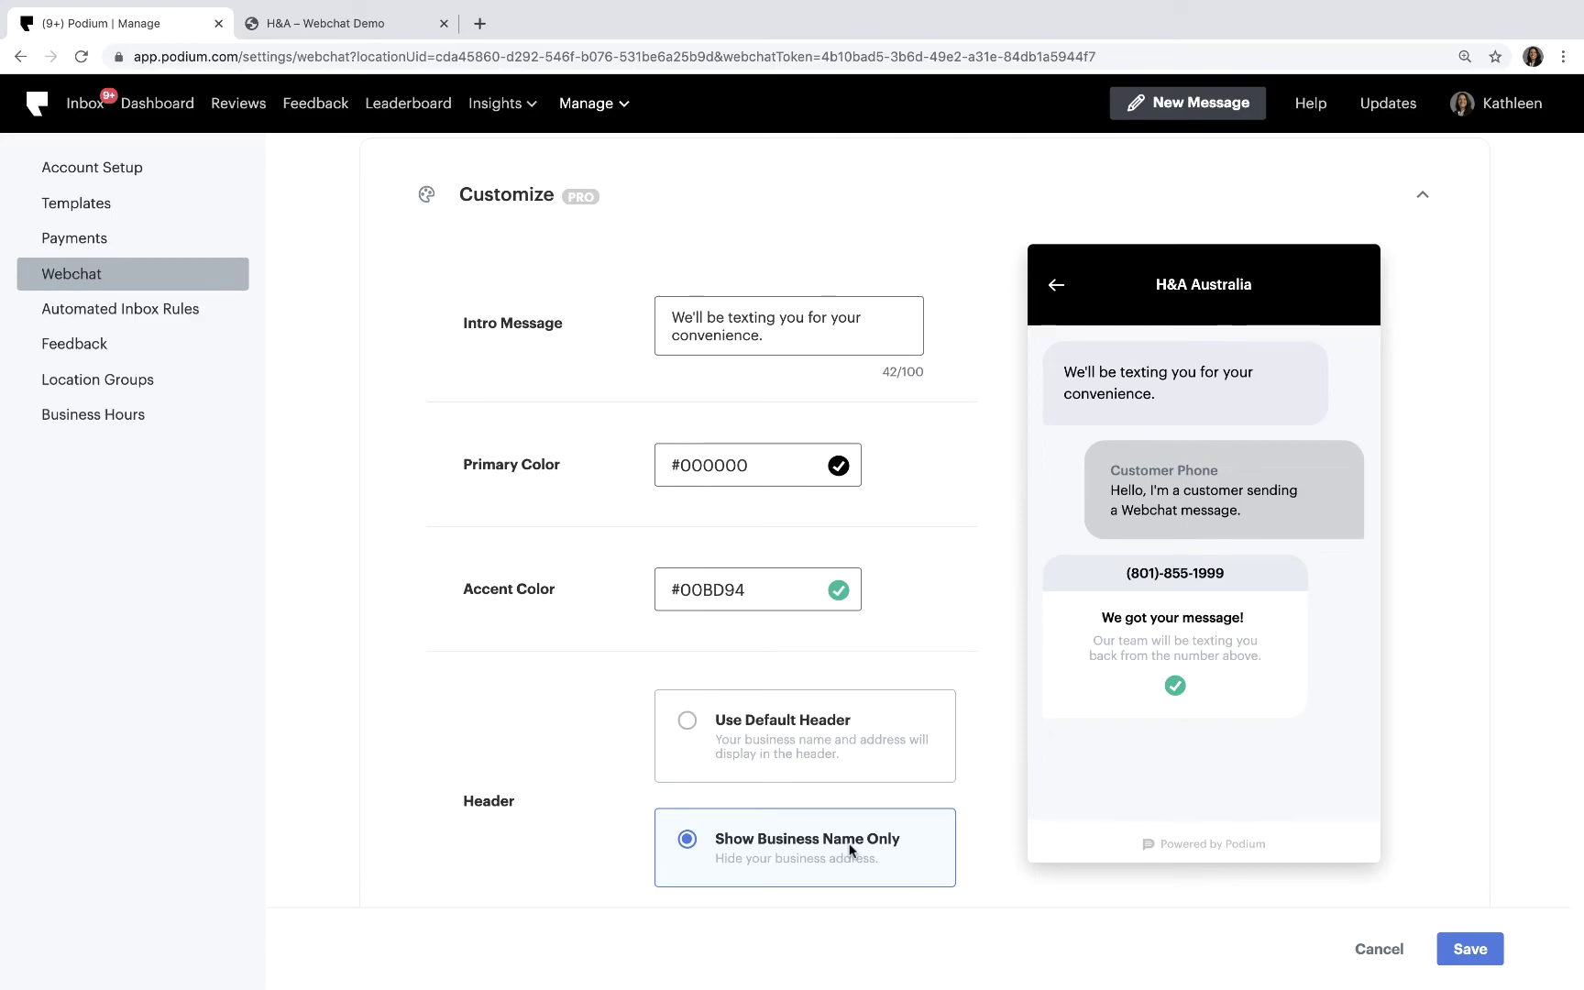
left_click(347, 22)
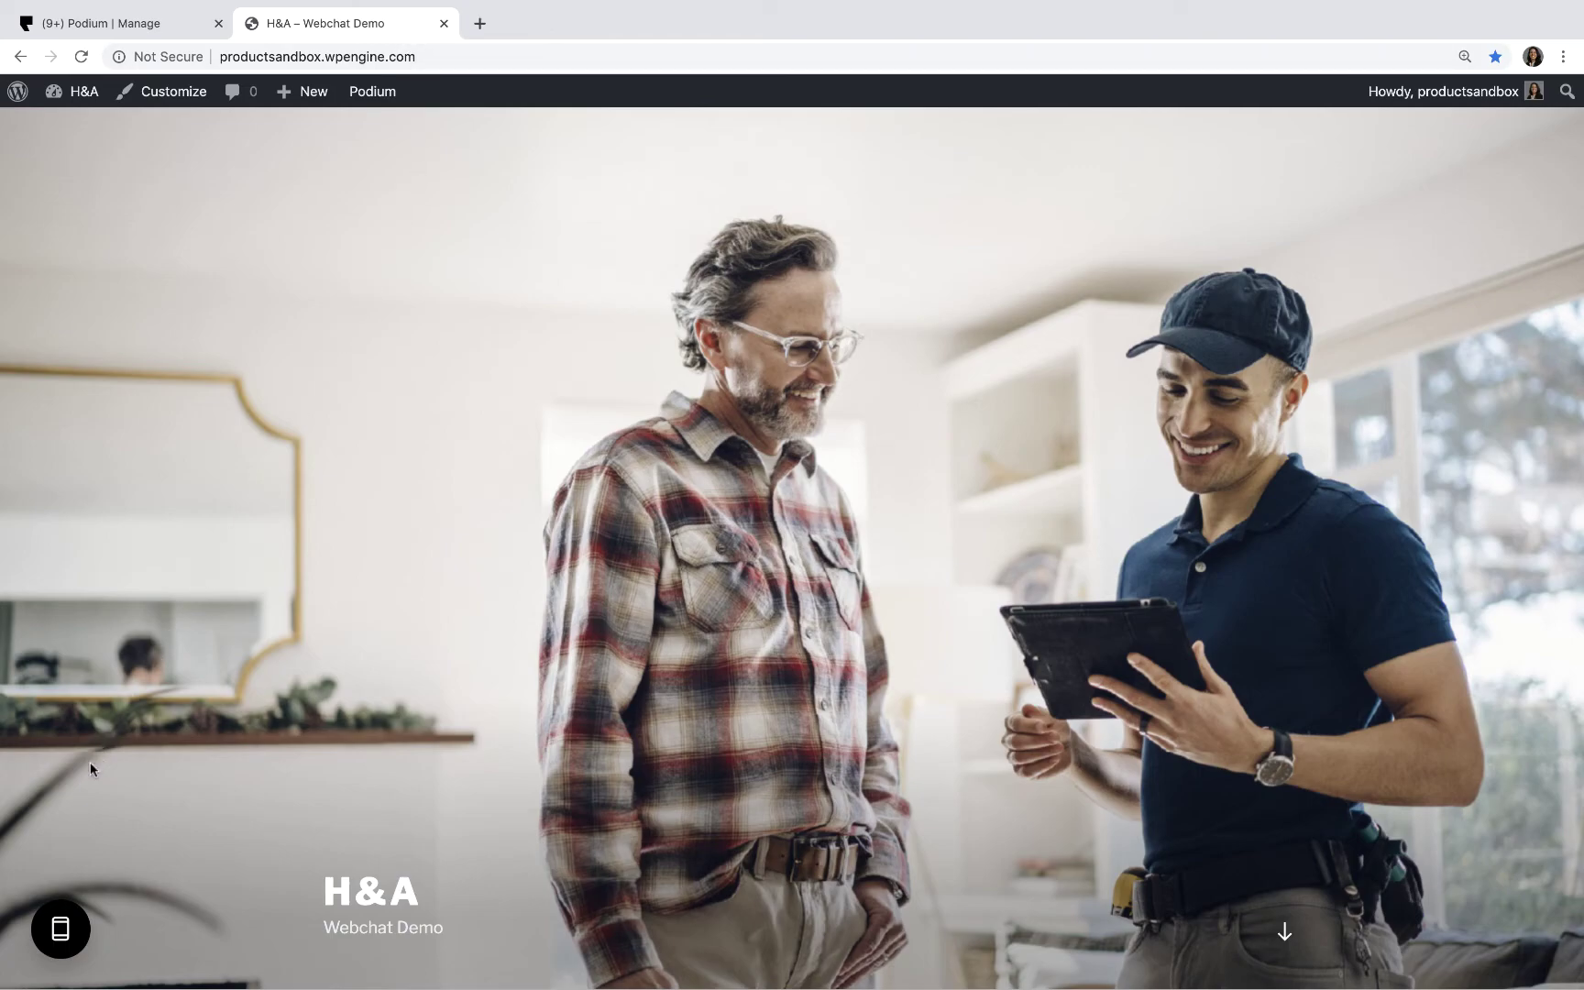
Open the demo site's chat bubble and pick the H&A Lehi location
left_click(60, 929)
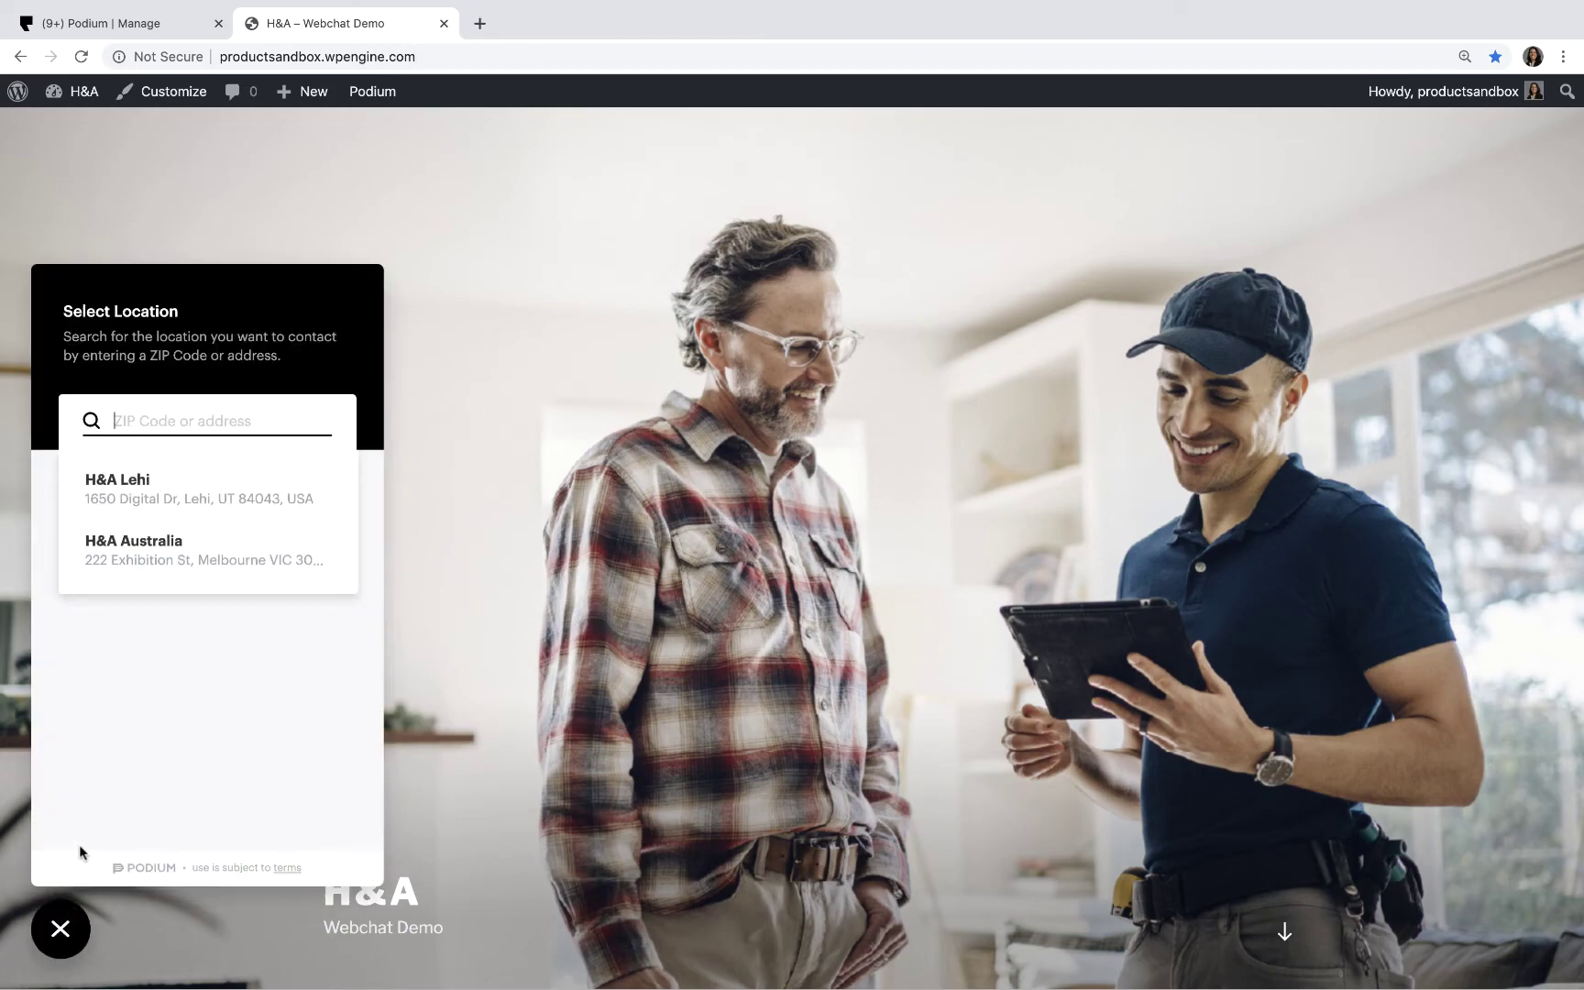
left_click(198, 489)
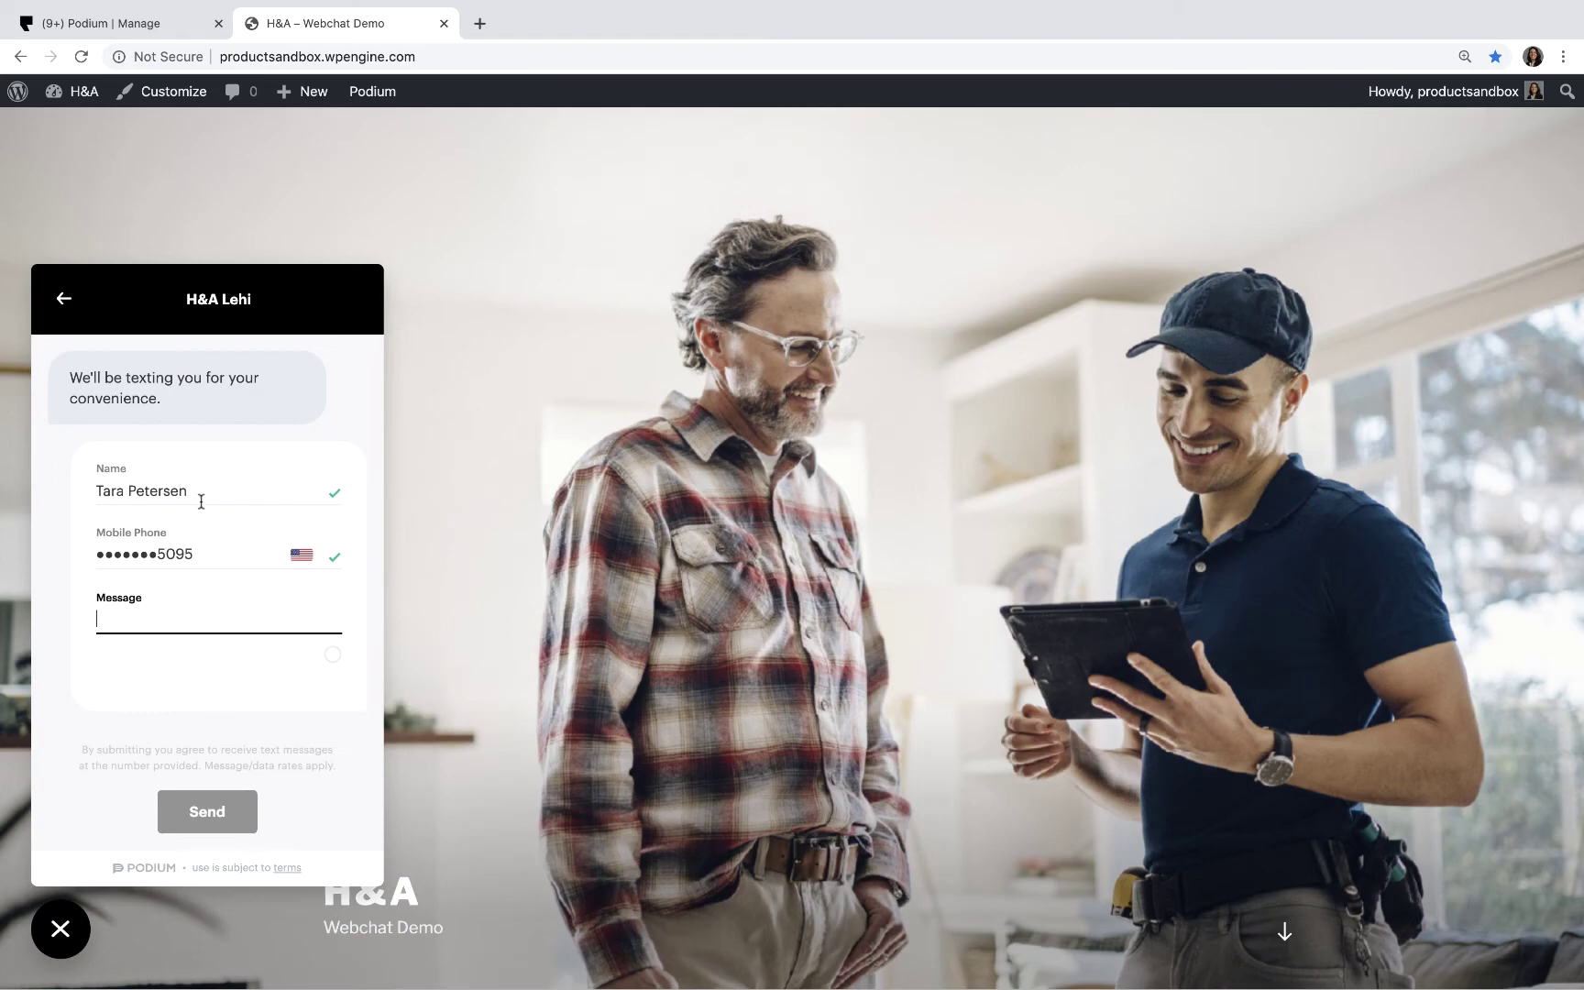
Back in Podium, enable the return-visitor custom greeting including the name, then save
key("ctrl+shift+Tab")
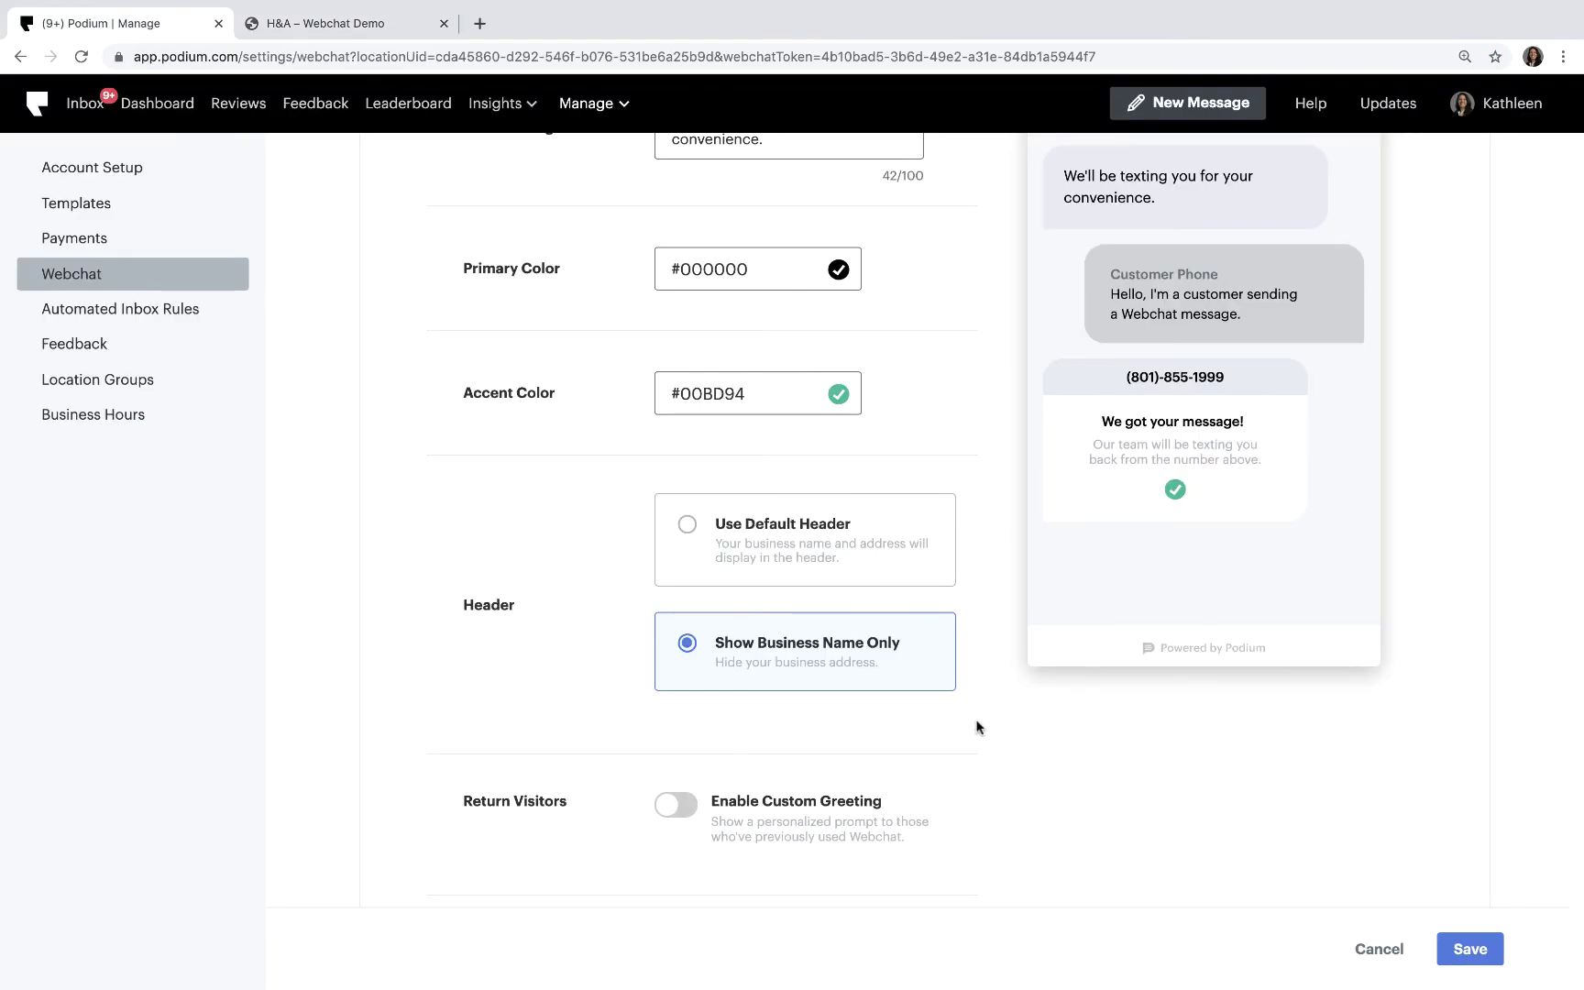
left_click(681, 808)
scroll(681, 807, "down", 3)
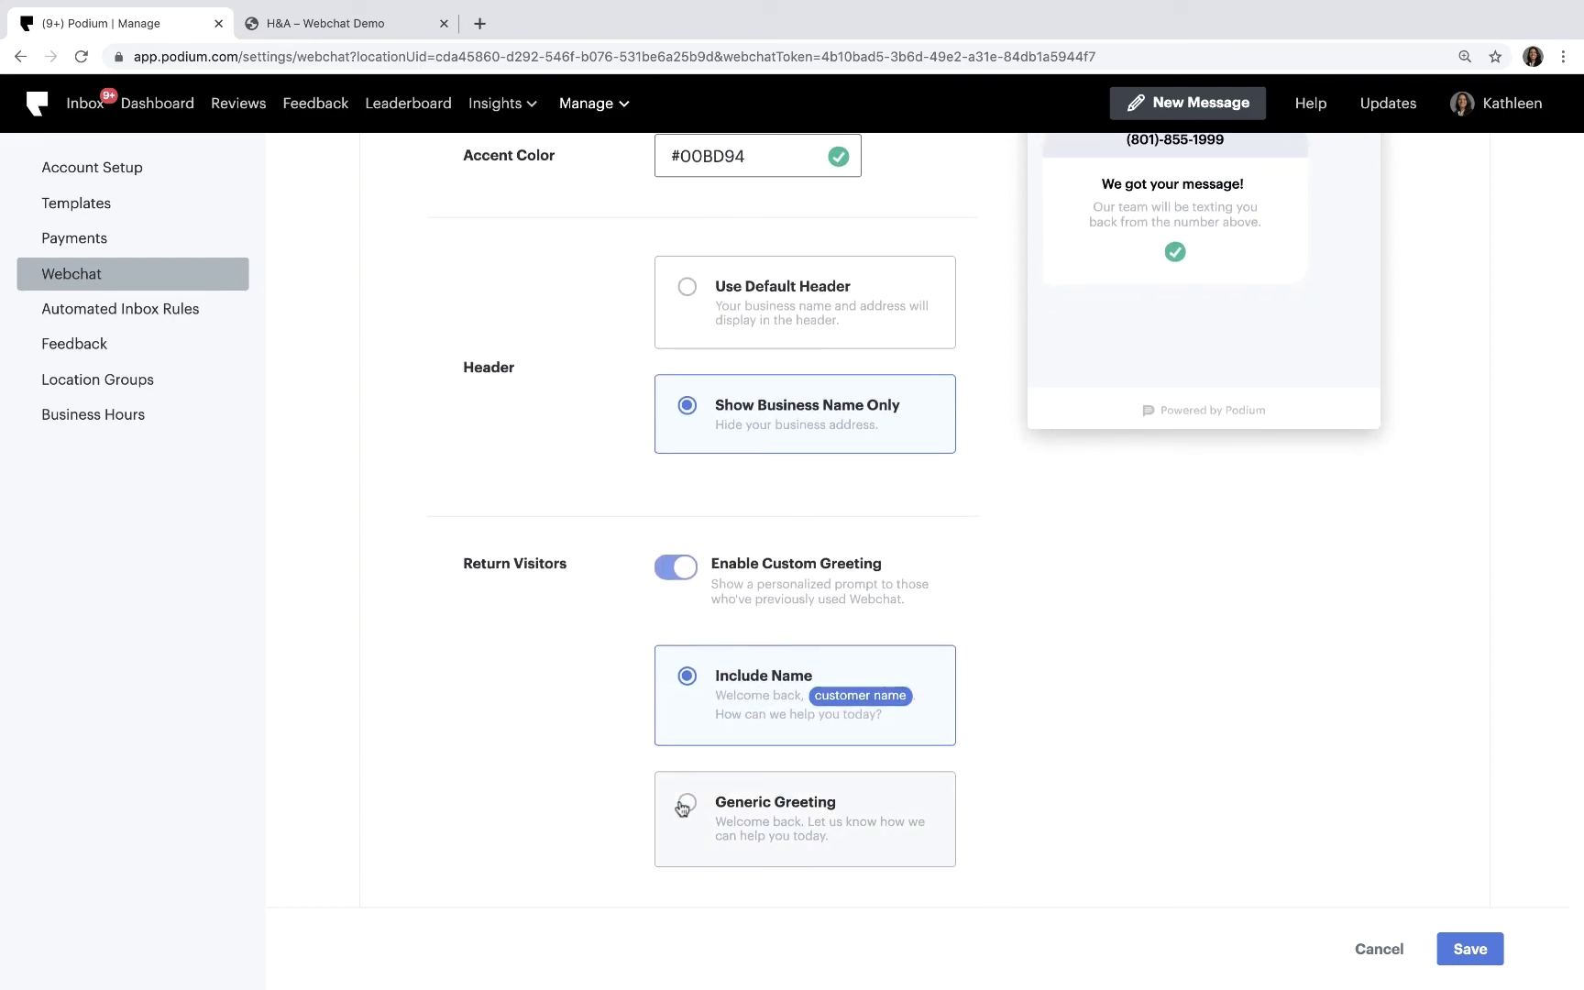
left_click(1470, 948)
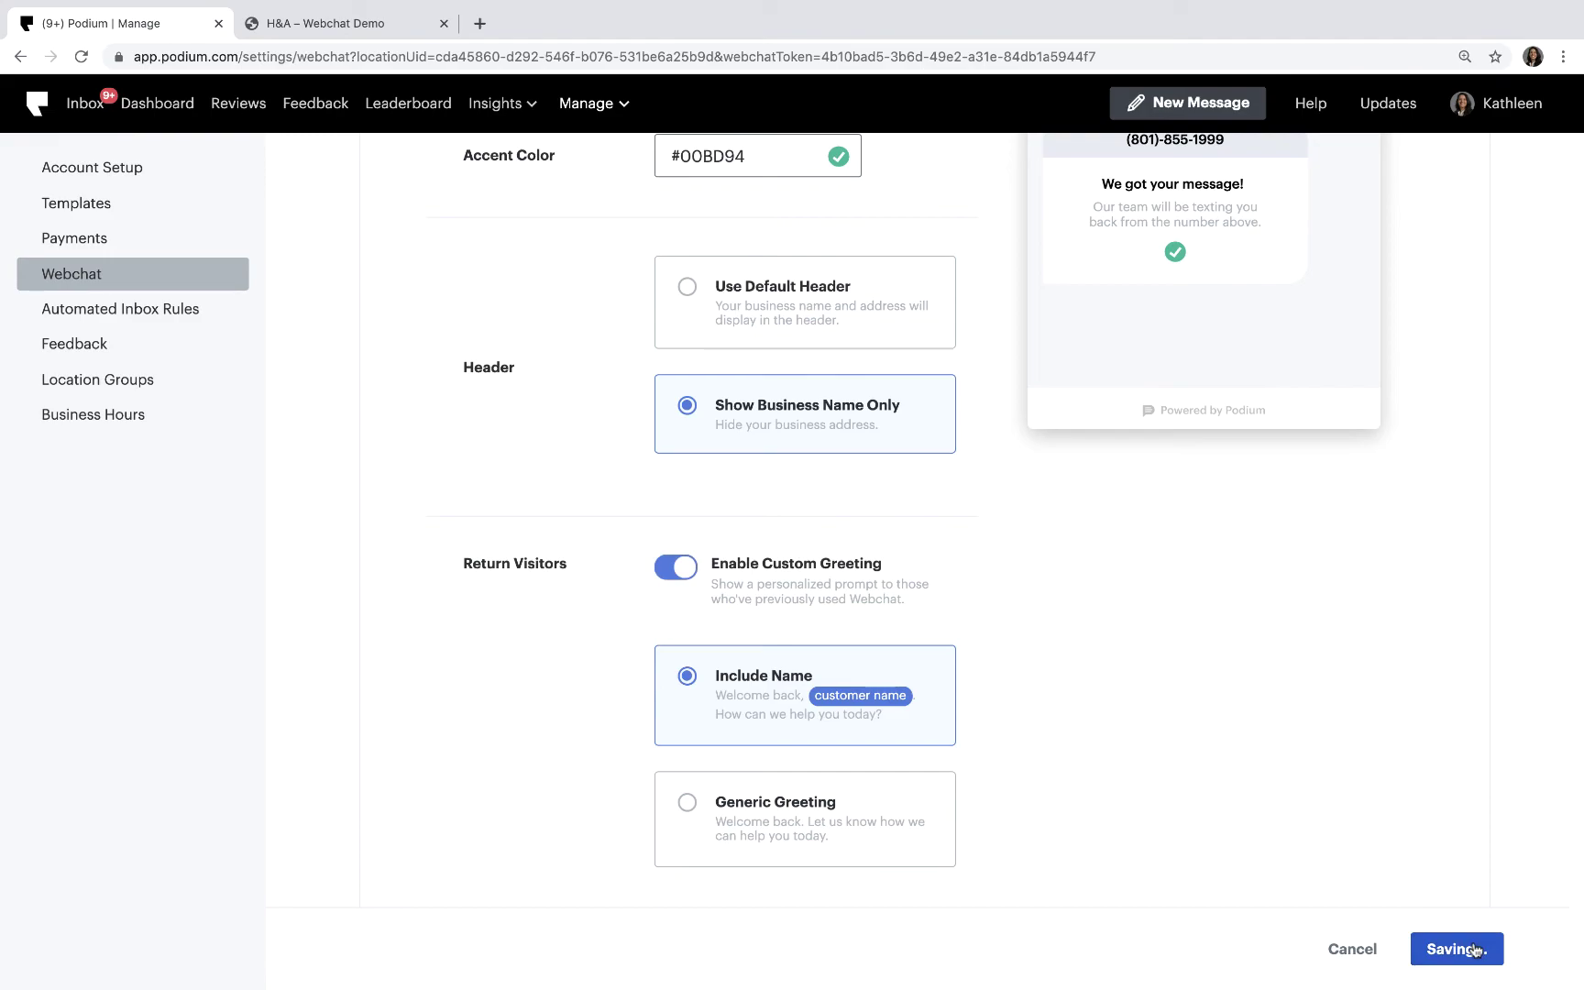